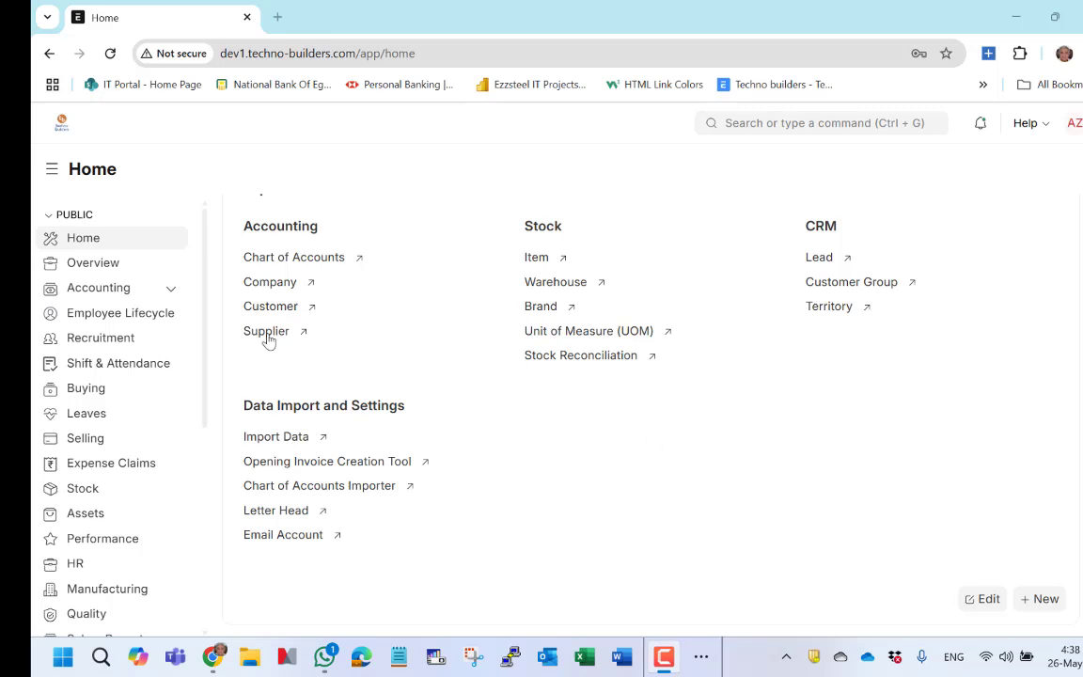
# Open the item list in the Stock module and start a new item.
pyautogui.click(109, 497)
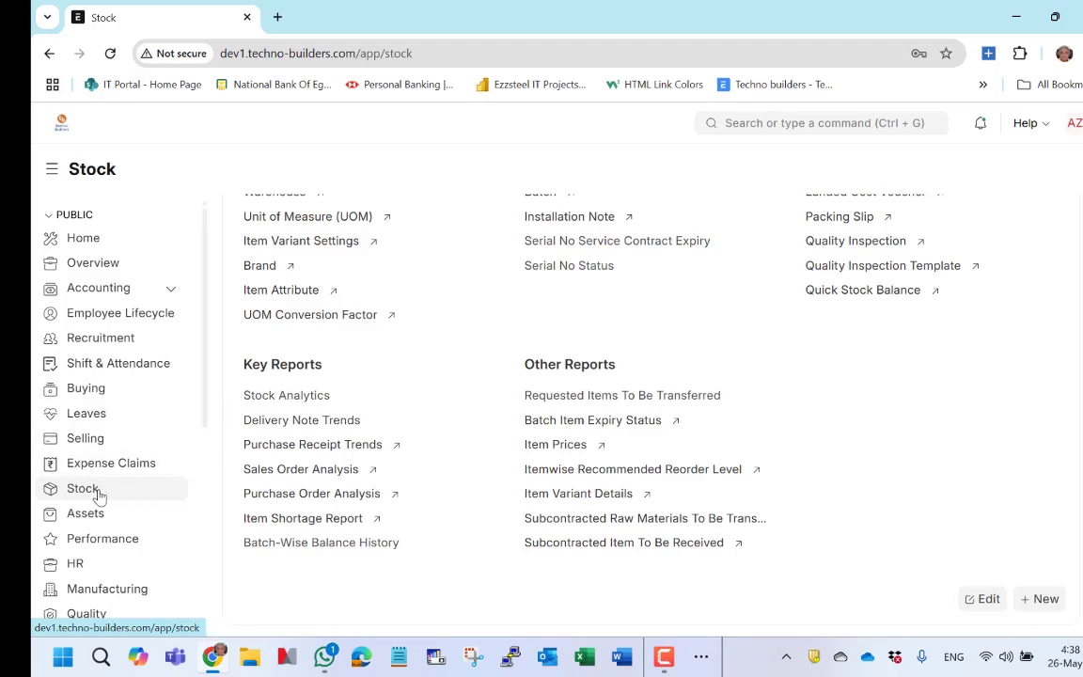
pyautogui.scroll(5, 381, 355)
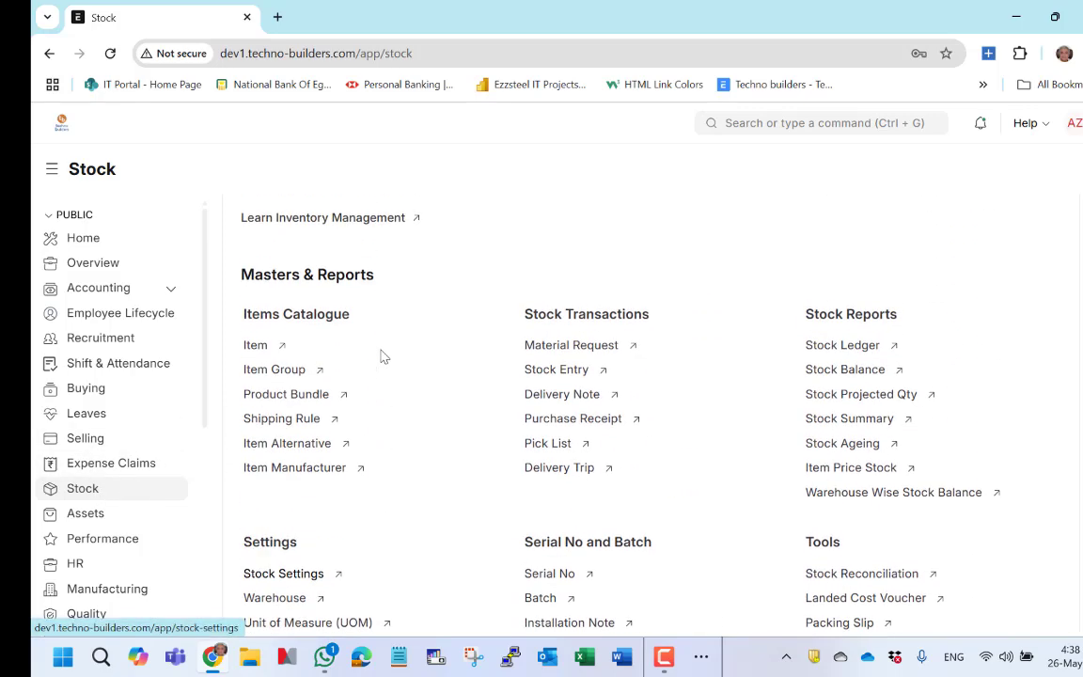
pyautogui.click(256, 351)
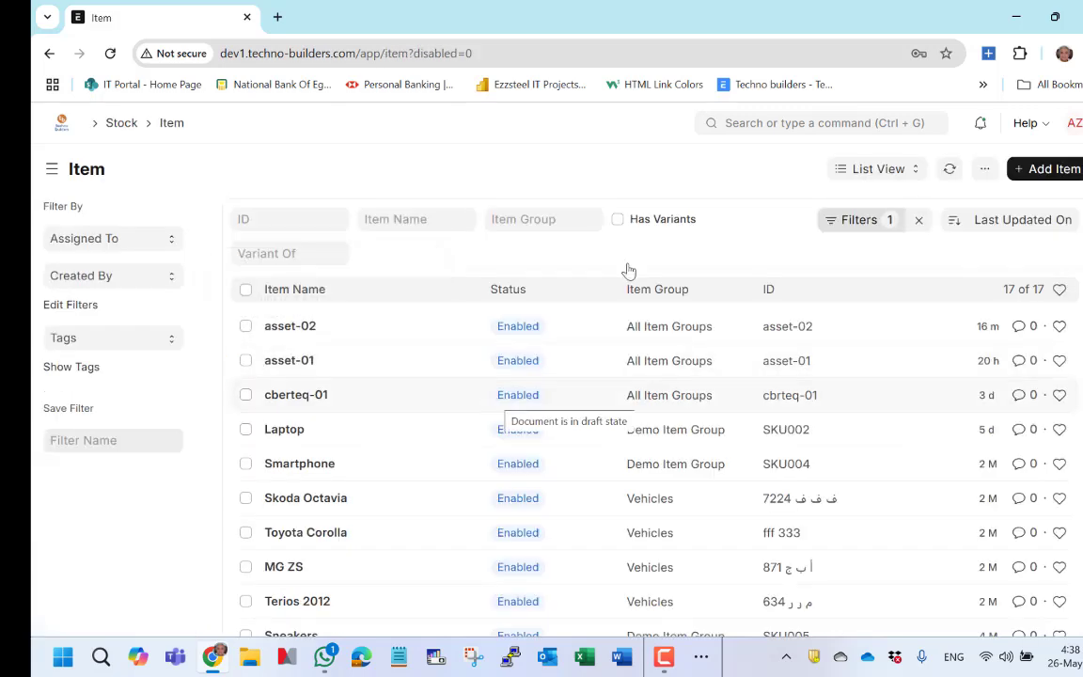
pyautogui.click(1044, 174)
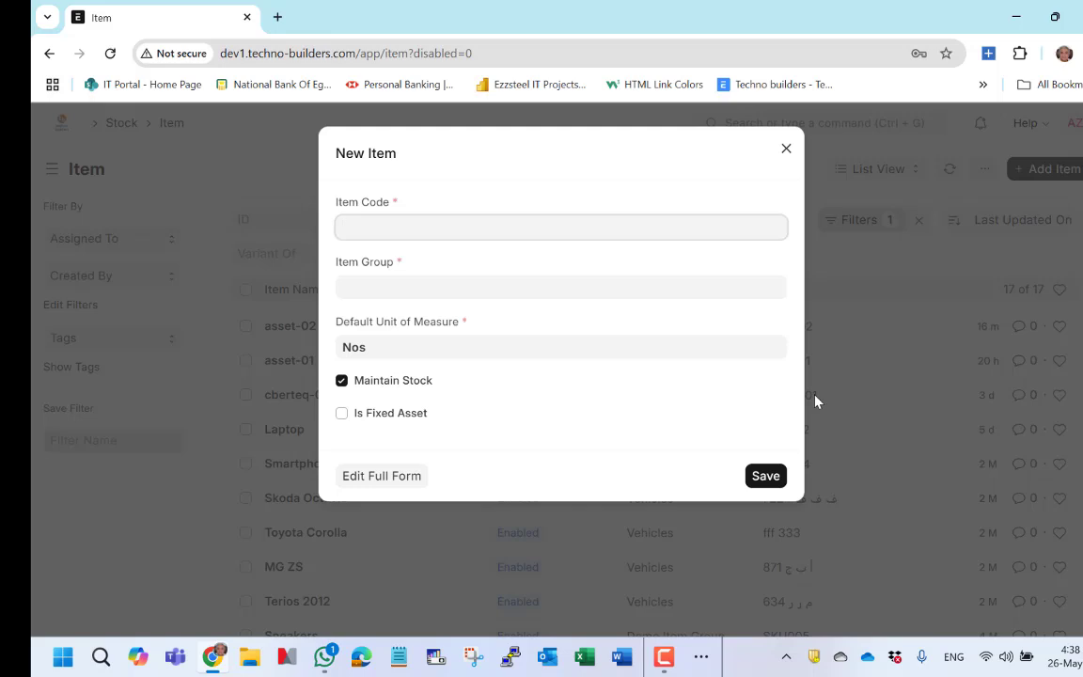
# Set the new item's code to asset-03 and its item group to All Item Groups.
pyautogui.write('asset-03')
pyautogui.press('Tab')
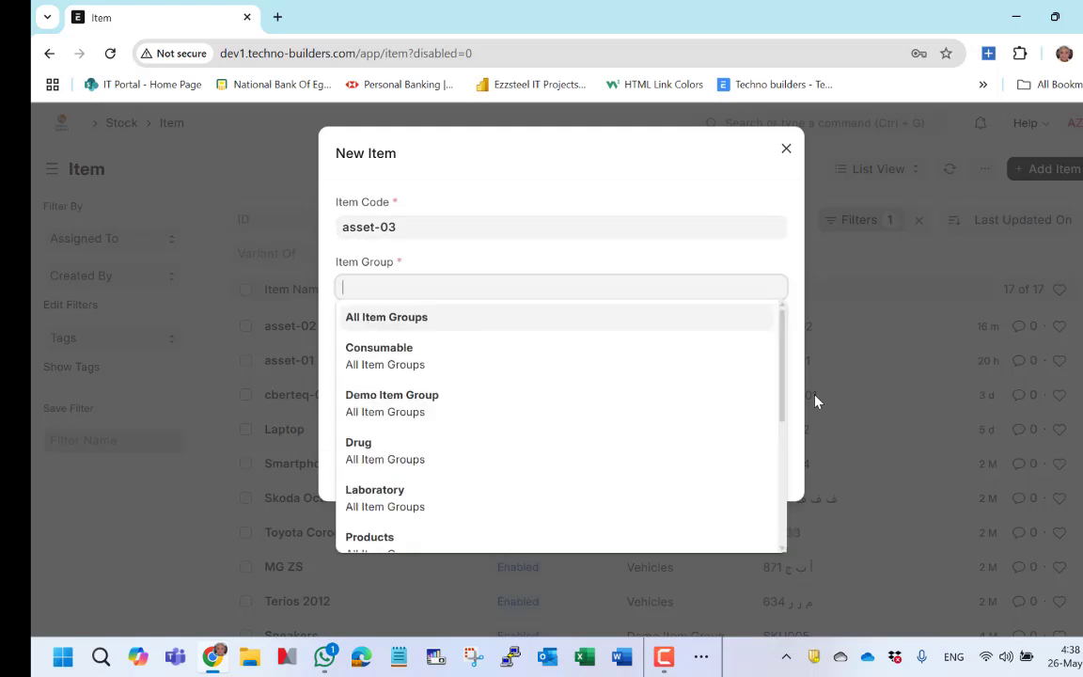
pyautogui.click(380, 320)
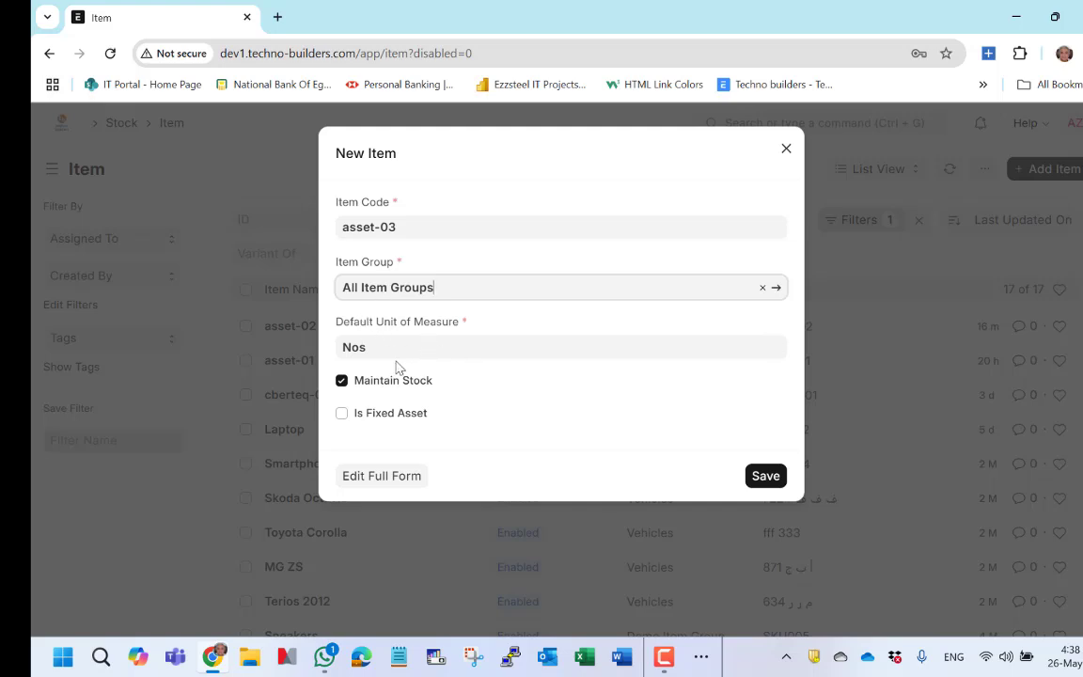
# Switch to the full item form and enter asset-03 as the item name.
pyautogui.click(367, 487)
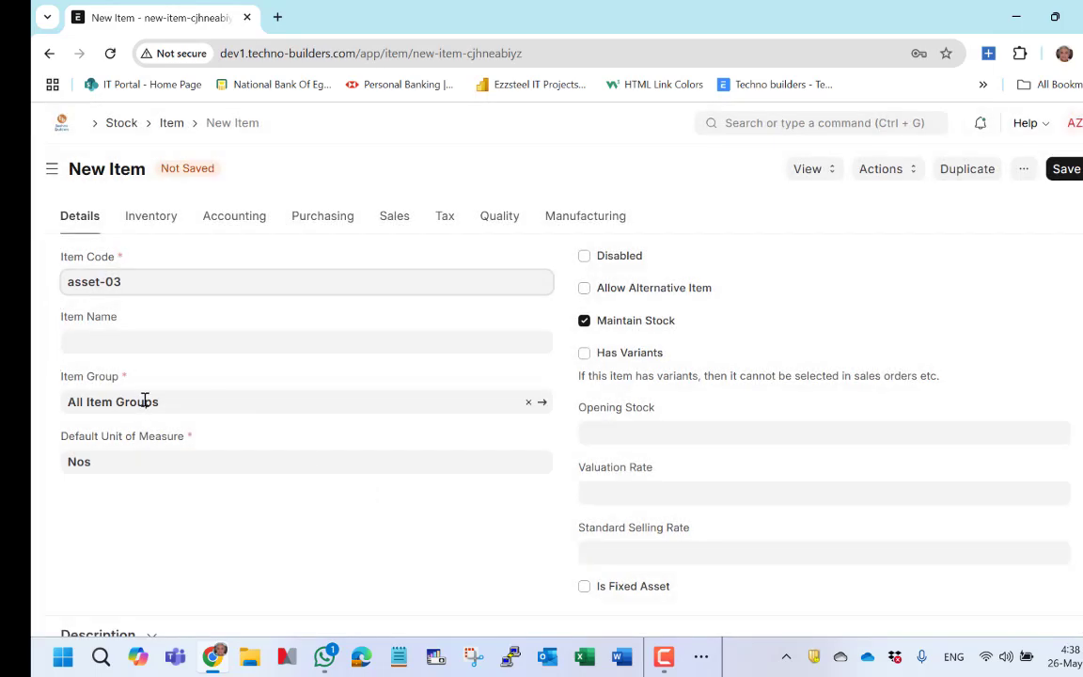
pyautogui.click(140, 333)
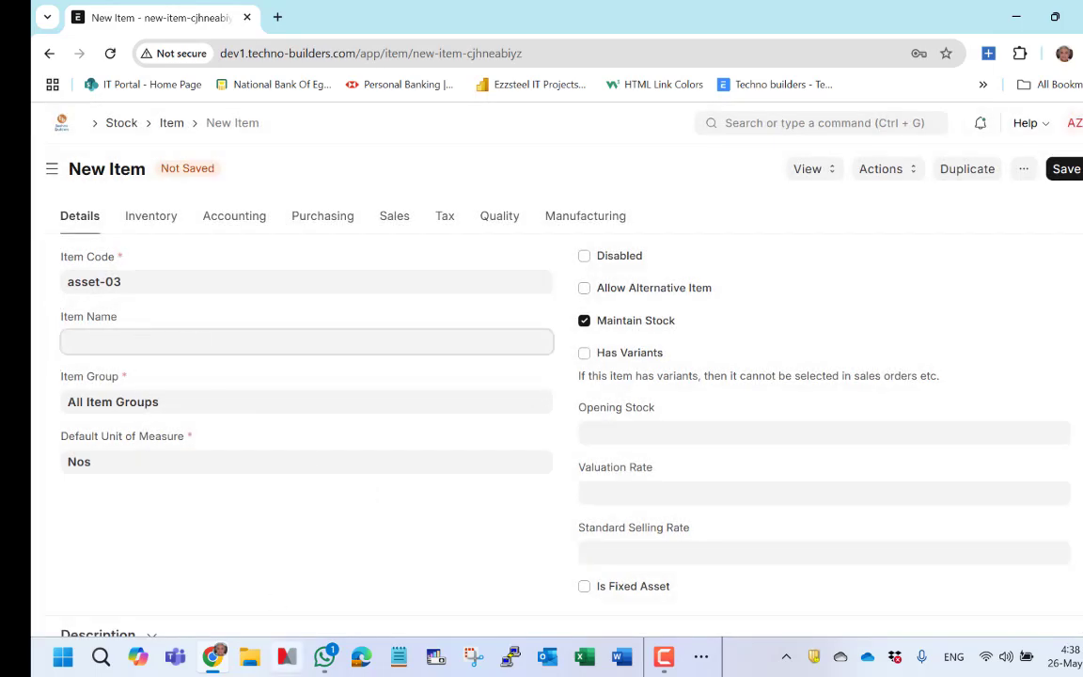
pyautogui.write('asset')
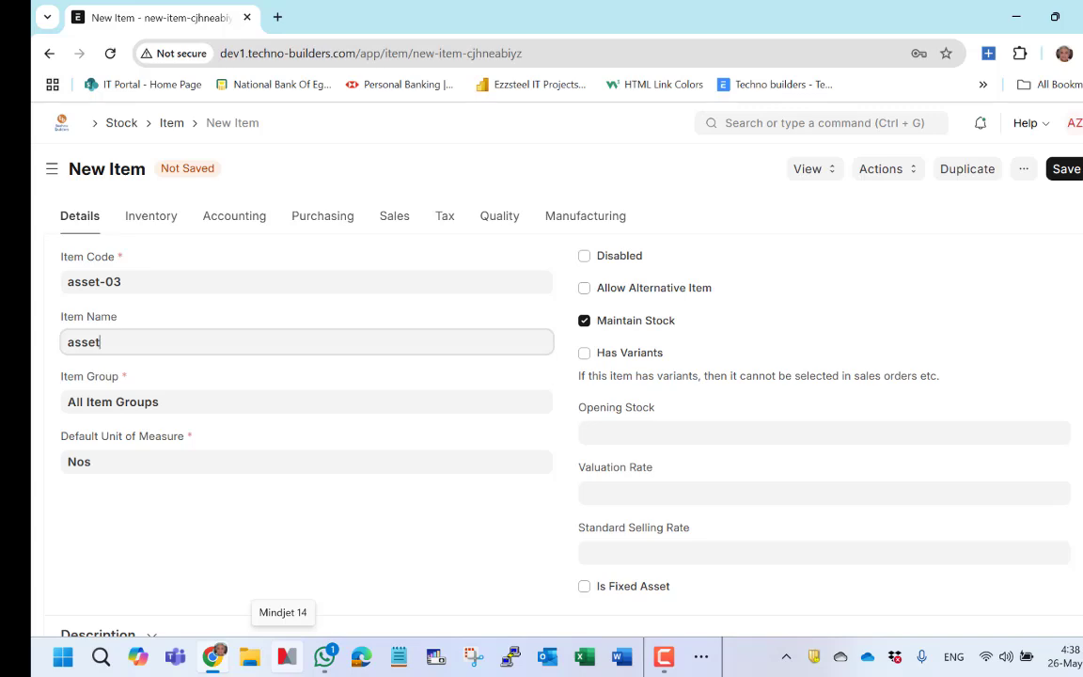
pyautogui.write('-03')
pyautogui.scroll(-1, 296, 486)
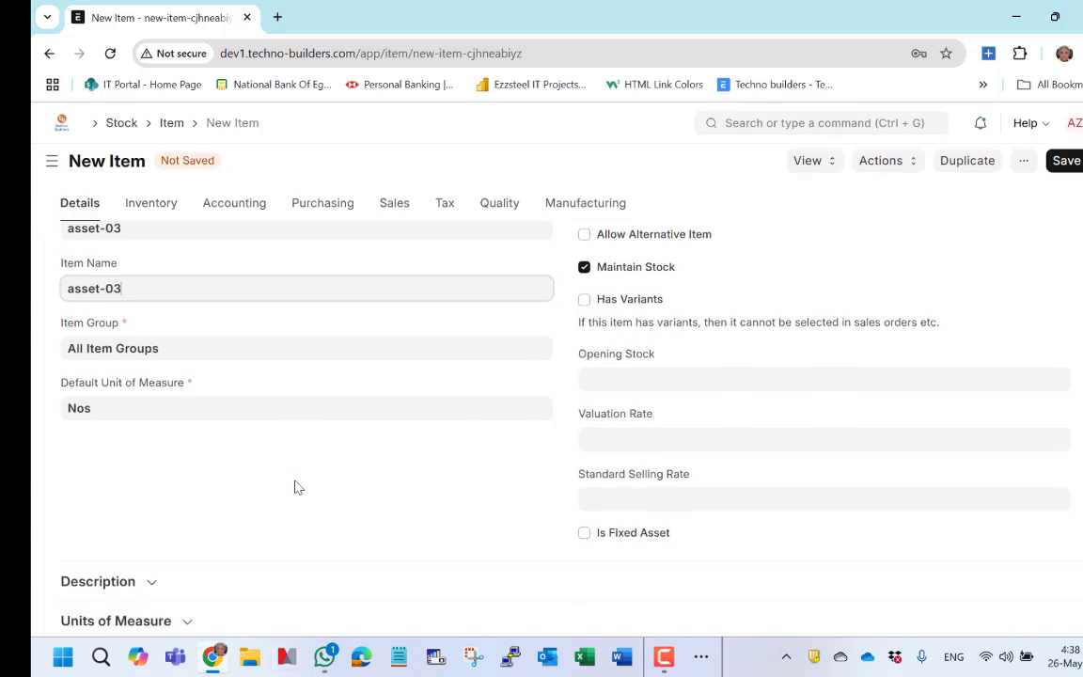
pyautogui.scroll(1, 295, 486)
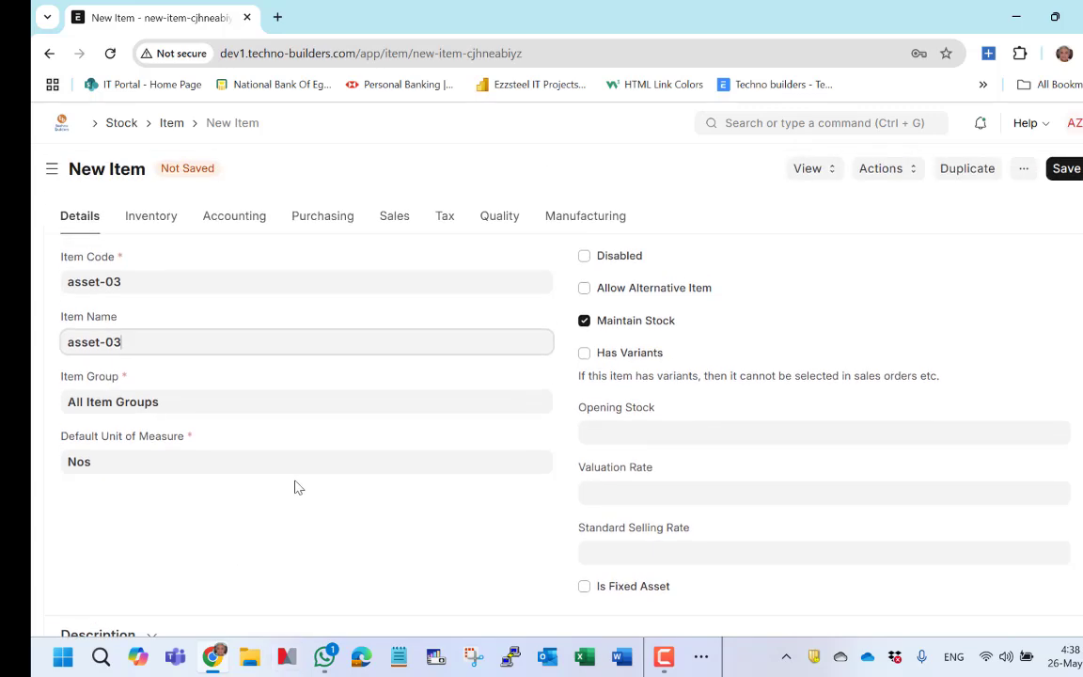
# Mark the item as a fixed asset in the cyberteq asset category and save it.
pyautogui.scroll(-1, 295, 486)
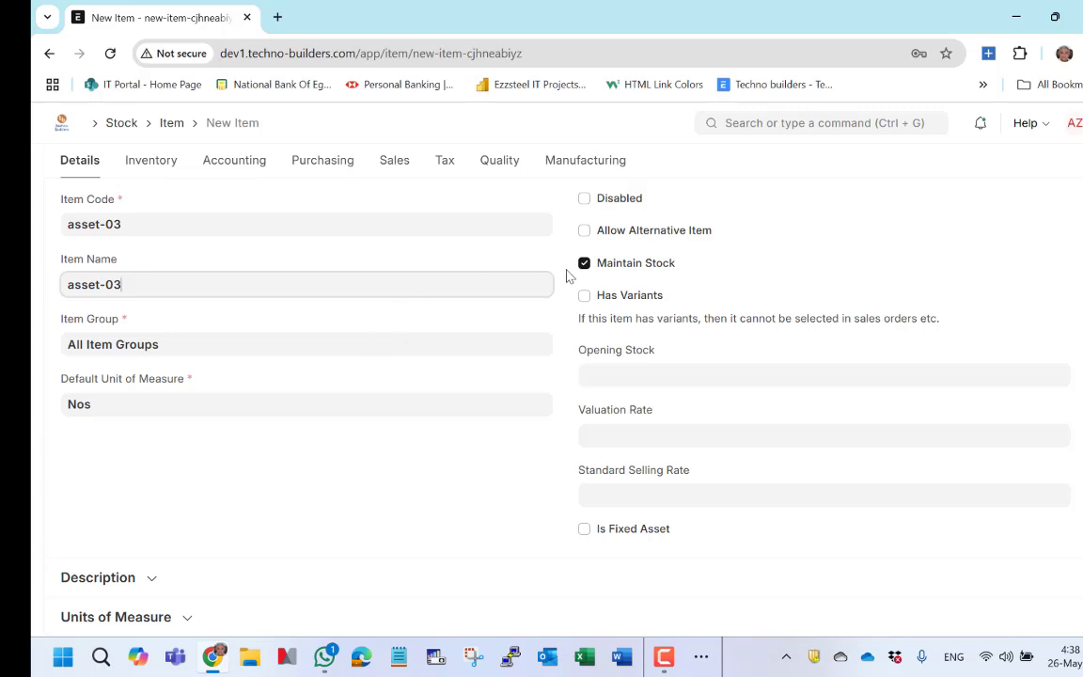
pyautogui.click(584, 531)
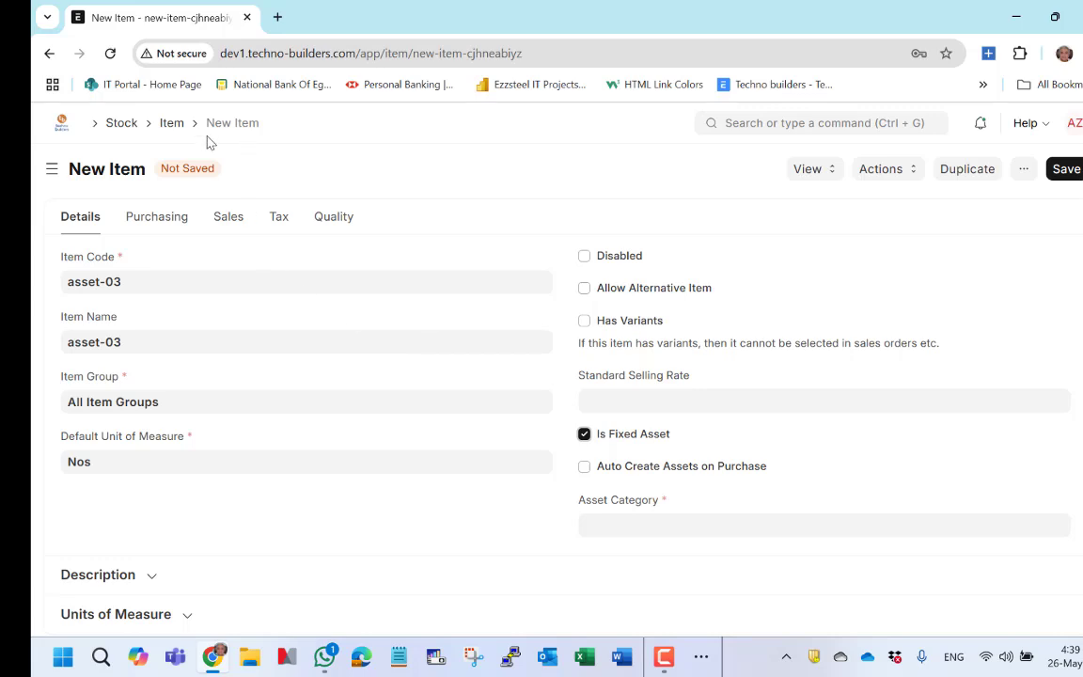
pyautogui.click(608, 529)
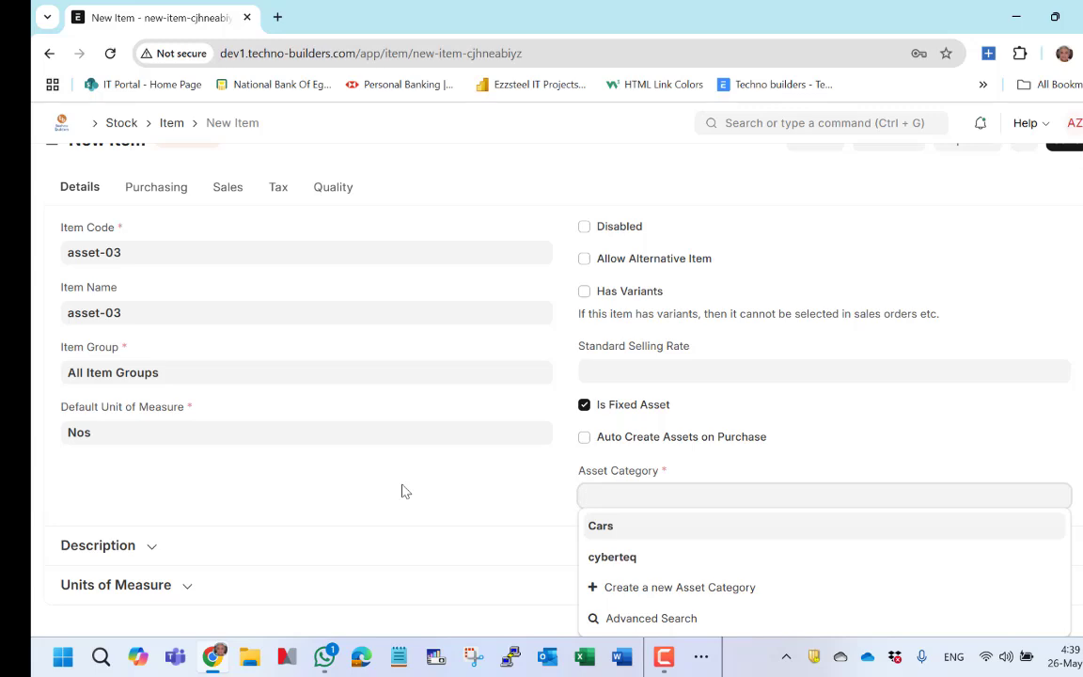
pyautogui.click(606, 562)
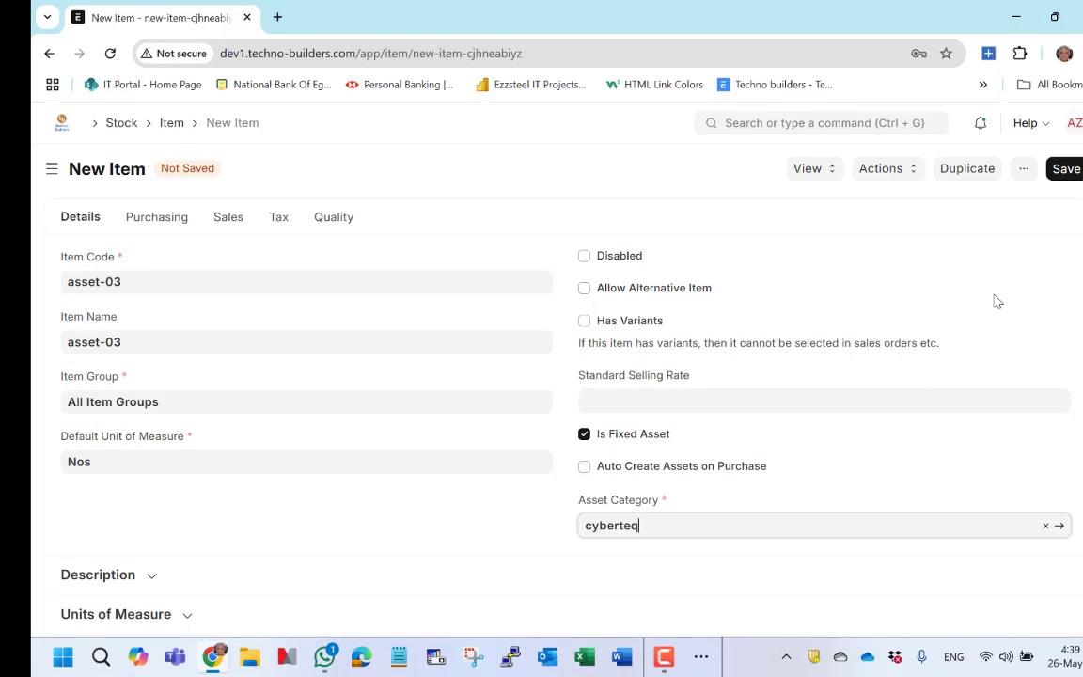
pyautogui.click(1061, 169)
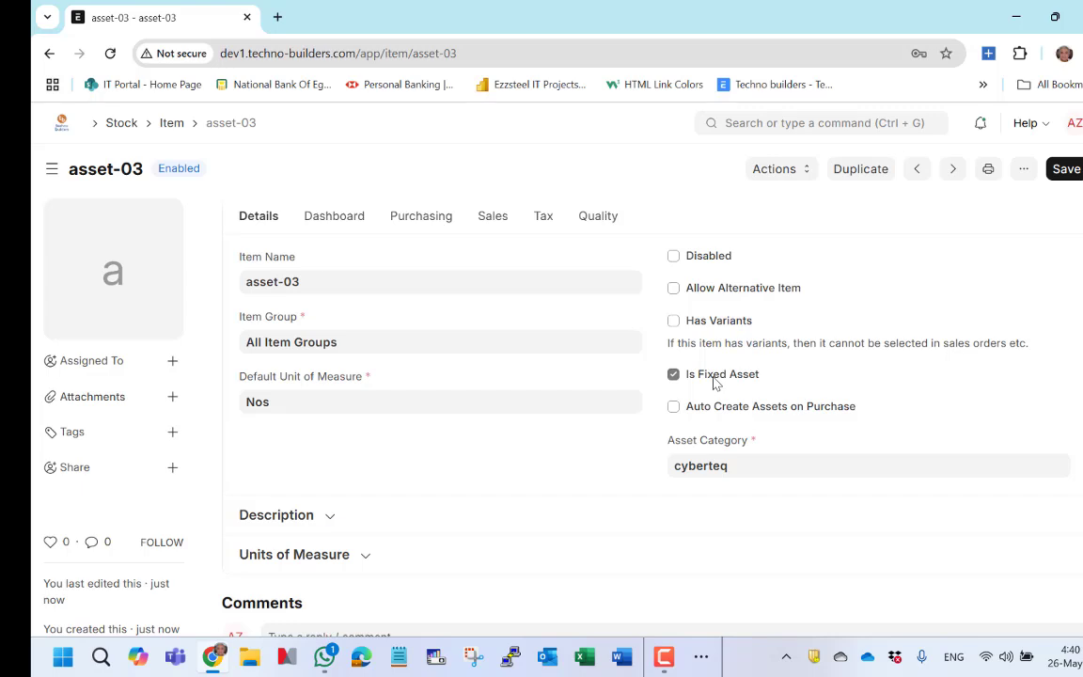
# Open the Assets module's asset list in a new browser tab and start a new asset.
pyautogui.rightClick(61, 128)
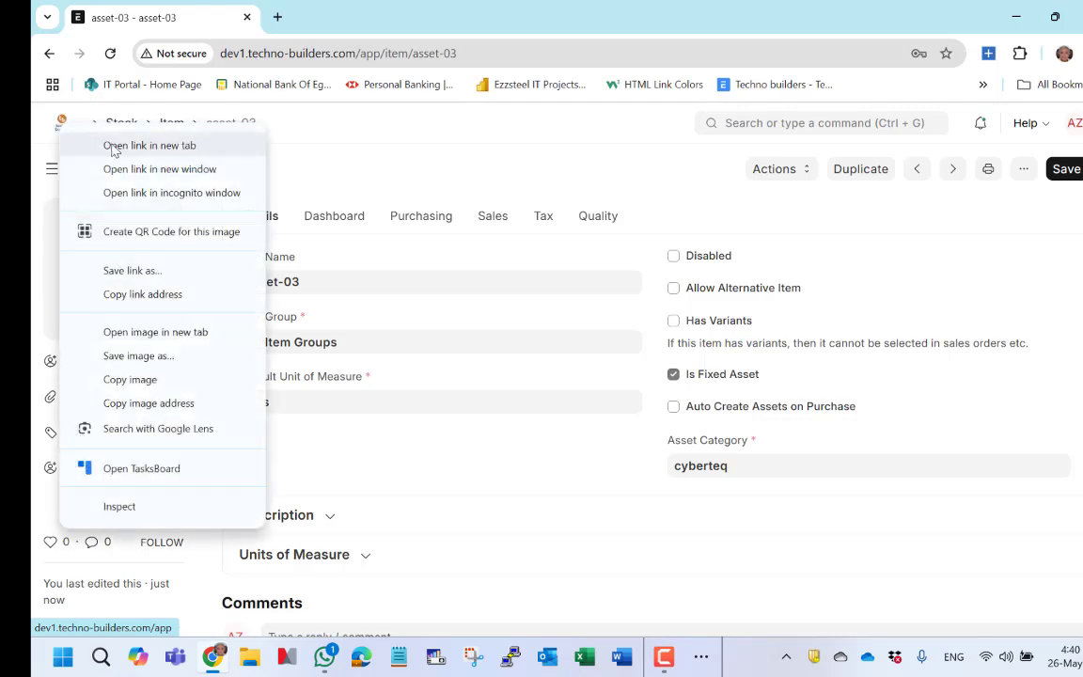
pyautogui.click(105, 144)
pyautogui.click(337, 19)
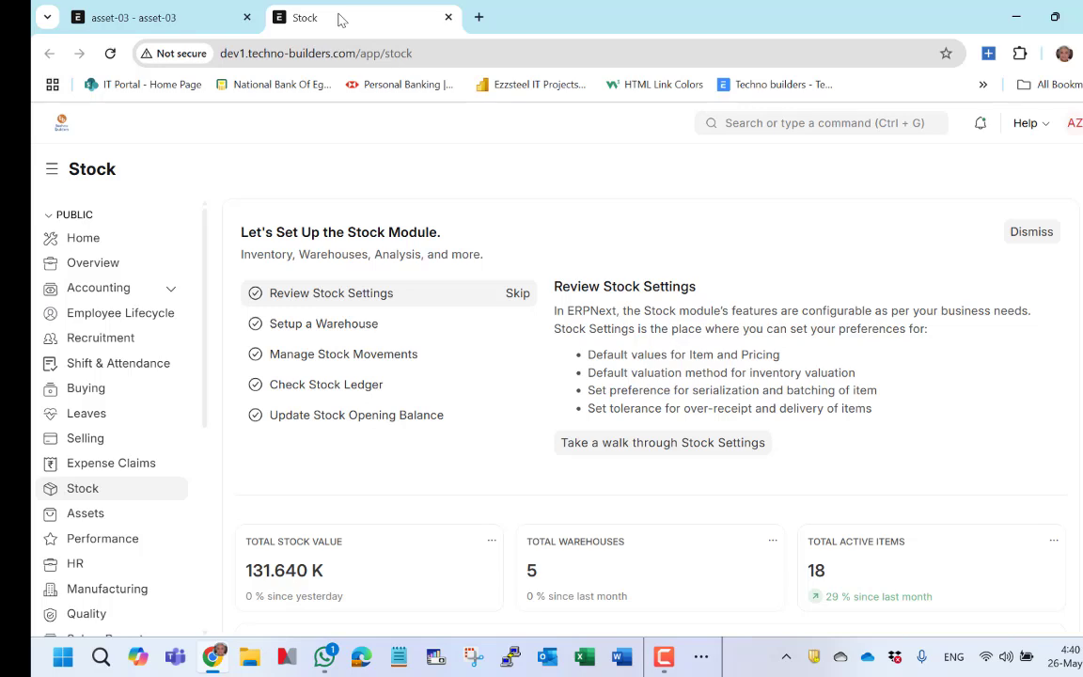
pyautogui.click(83, 516)
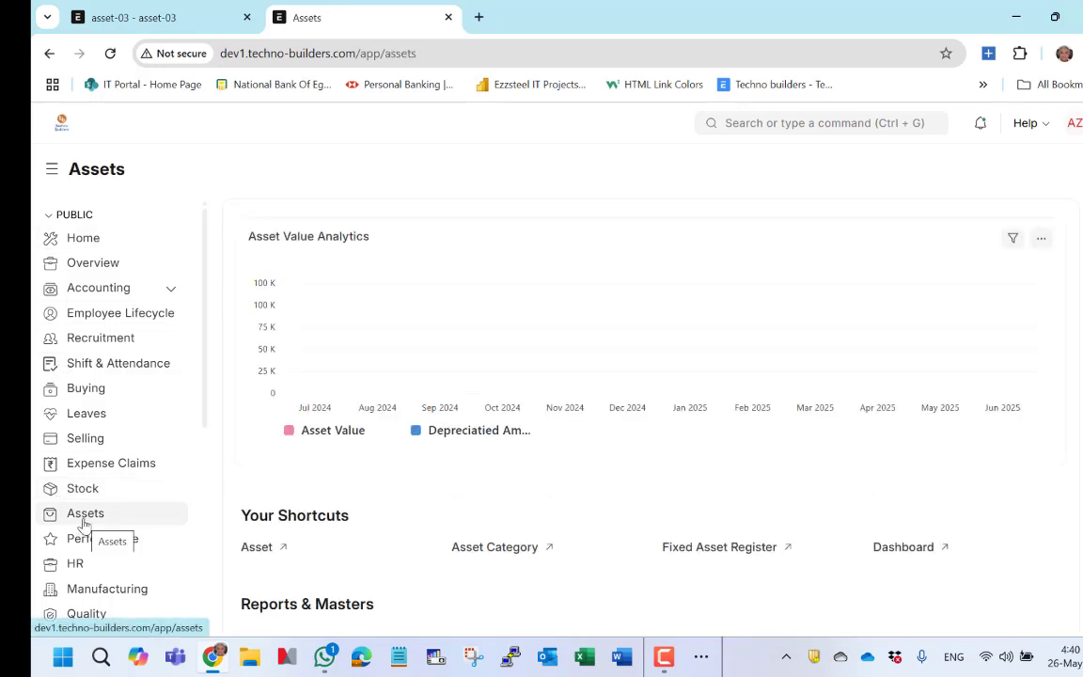
pyautogui.scroll(-3, 488, 464)
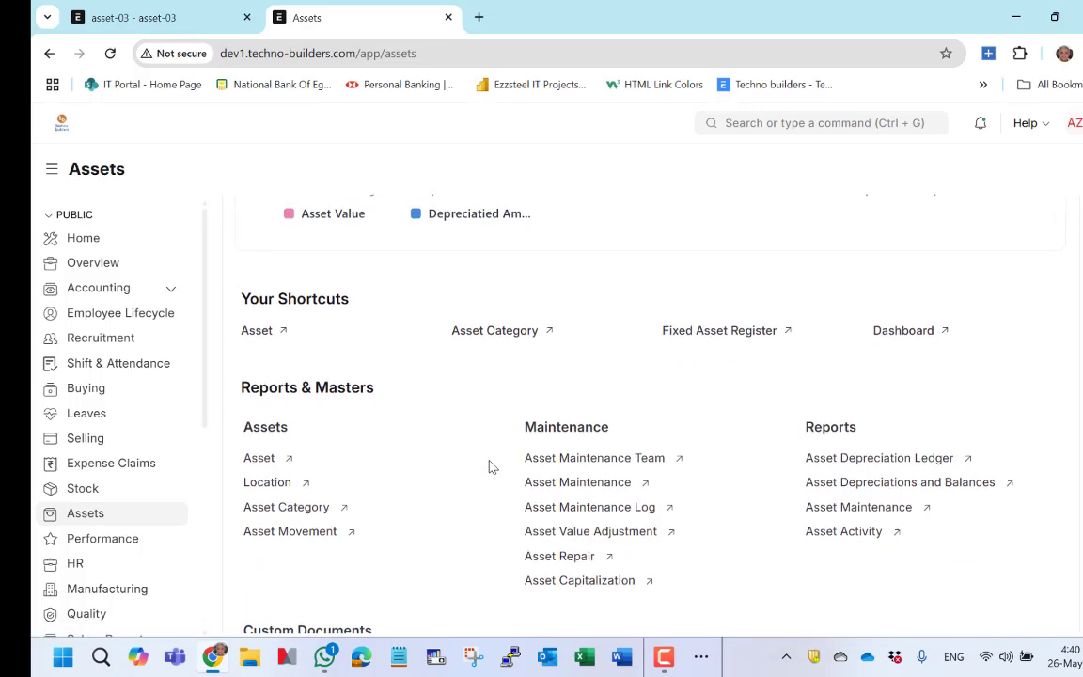
pyautogui.click(261, 459)
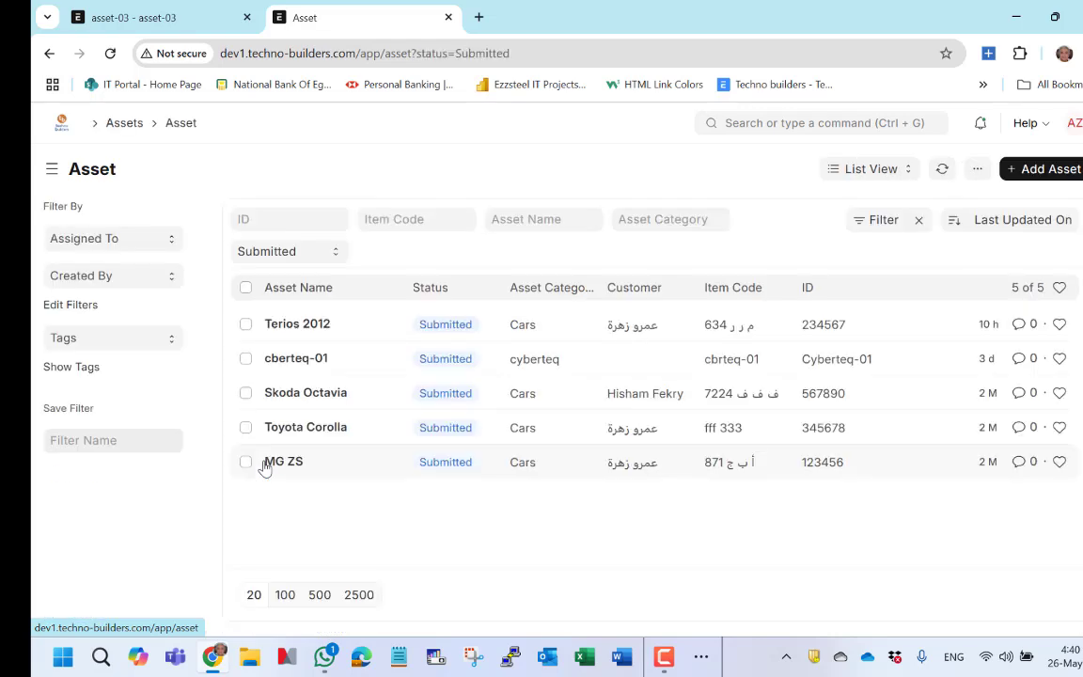
pyautogui.click(1040, 170)
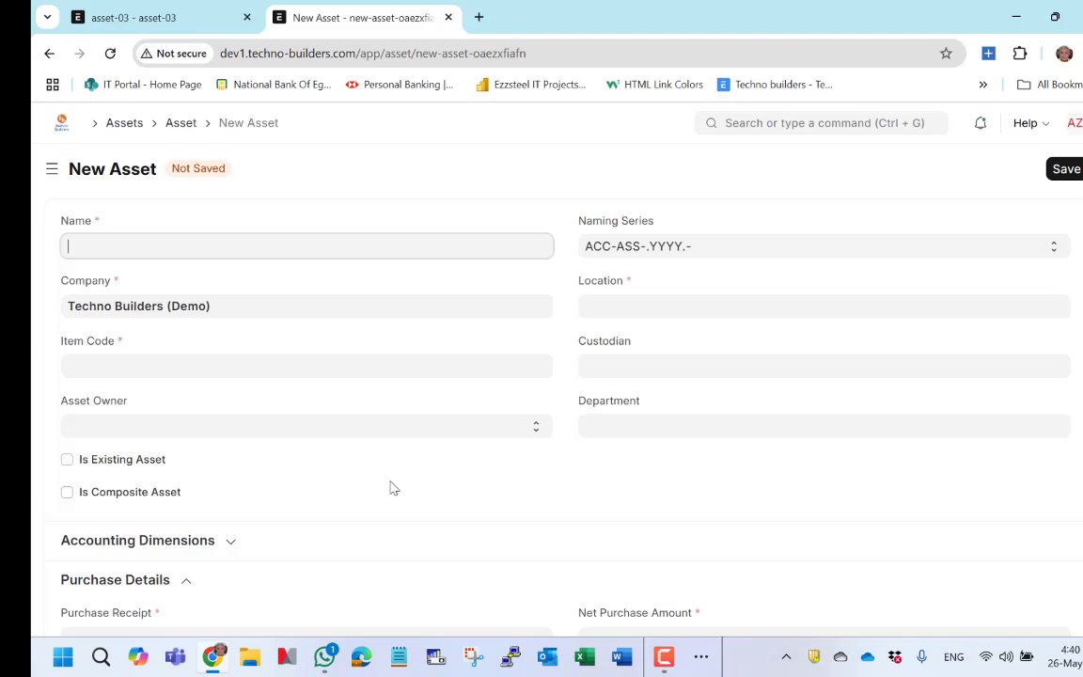
# Name the new asset asset-03 and link it to item code asset-03.
pyautogui.write('asset-03')
pyautogui.click(171, 367)
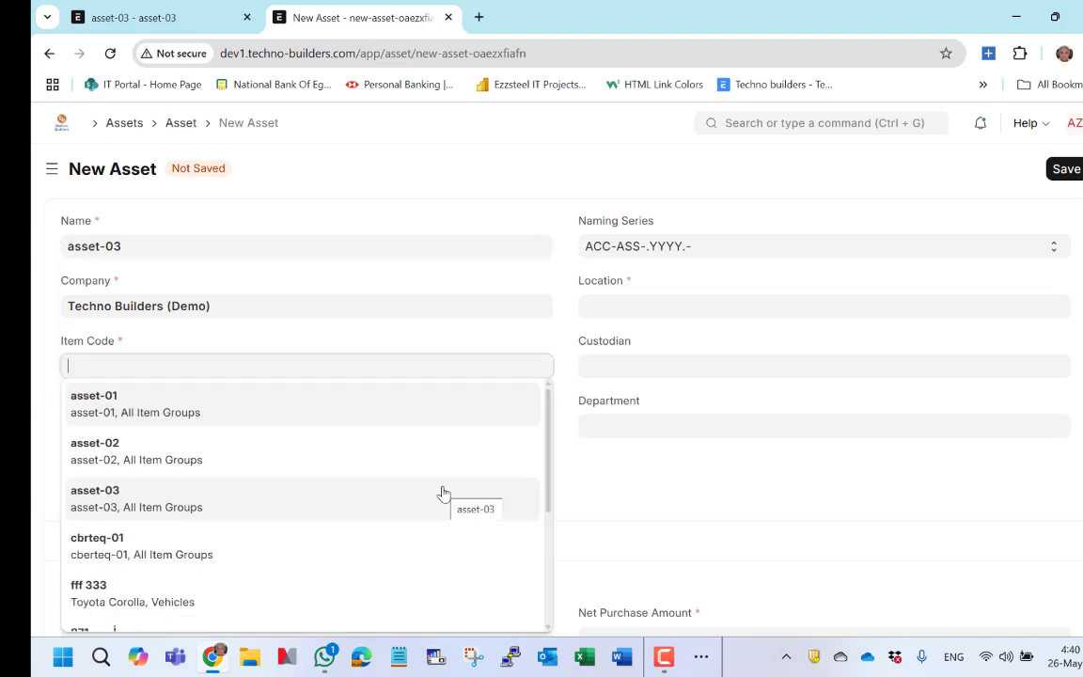
pyautogui.click(97, 510)
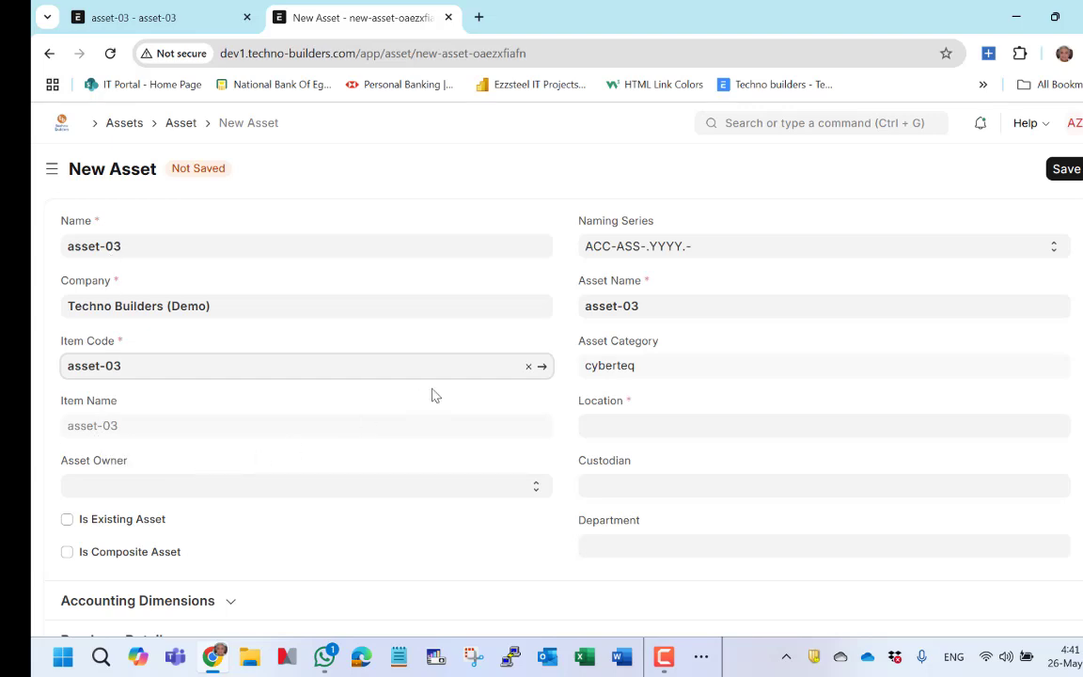
# Set the asset's location to Singapore and its asset owner to Company, leaving the custodian empty.
pyautogui.scroll(-1, 432, 394)
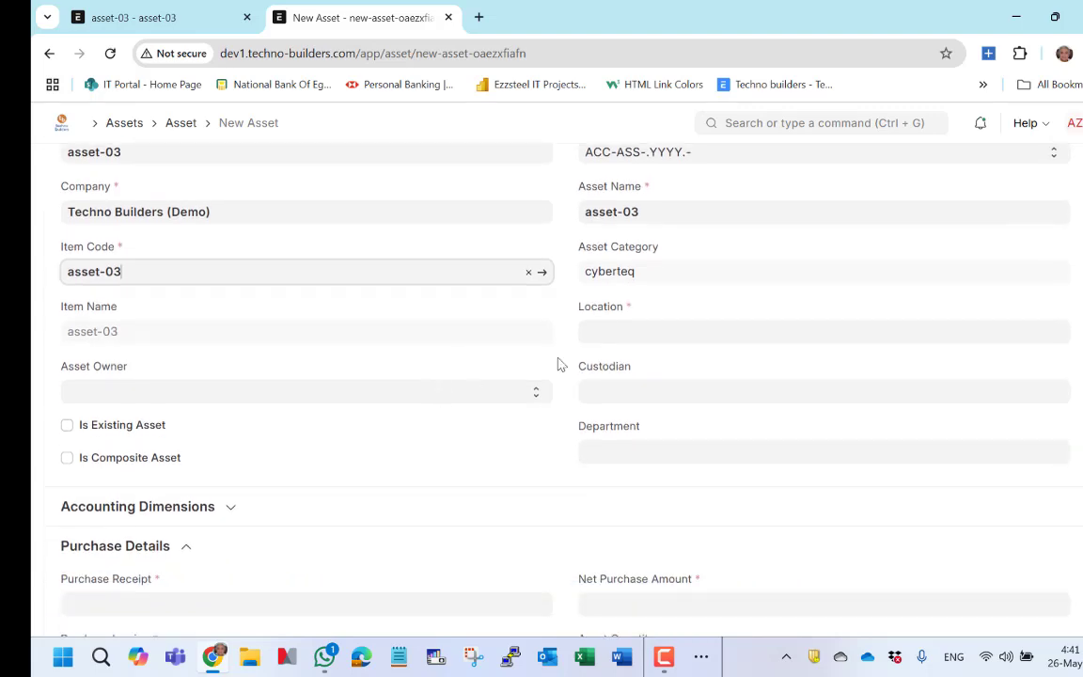
pyautogui.click(639, 334)
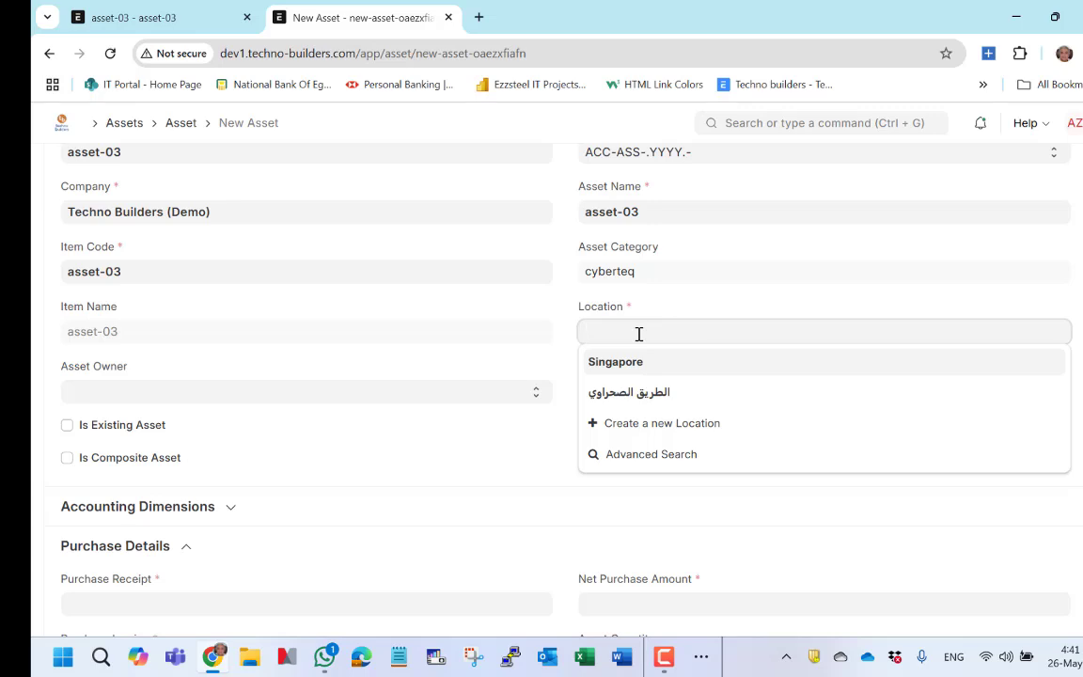
pyautogui.click(613, 365)
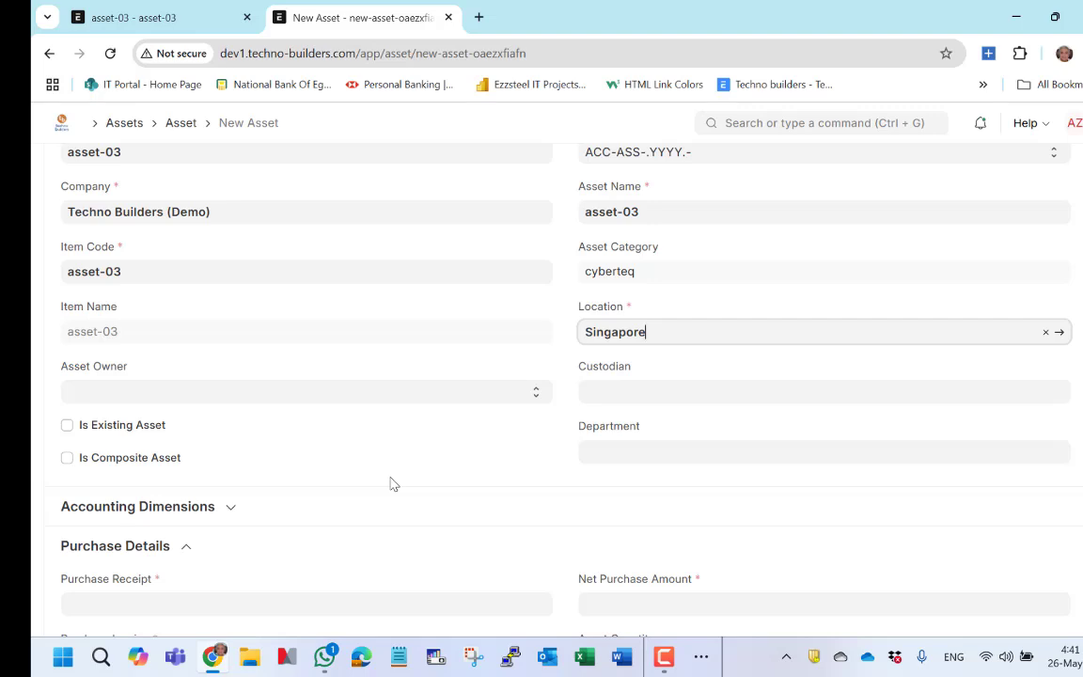
pyautogui.click(120, 391)
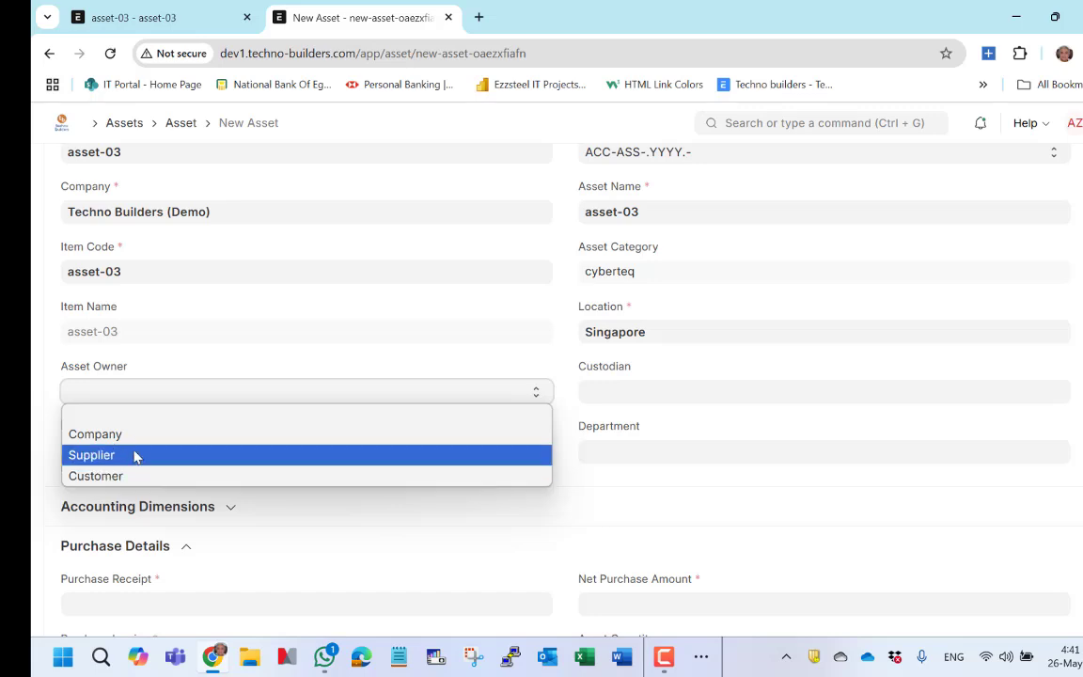
pyautogui.click(132, 442)
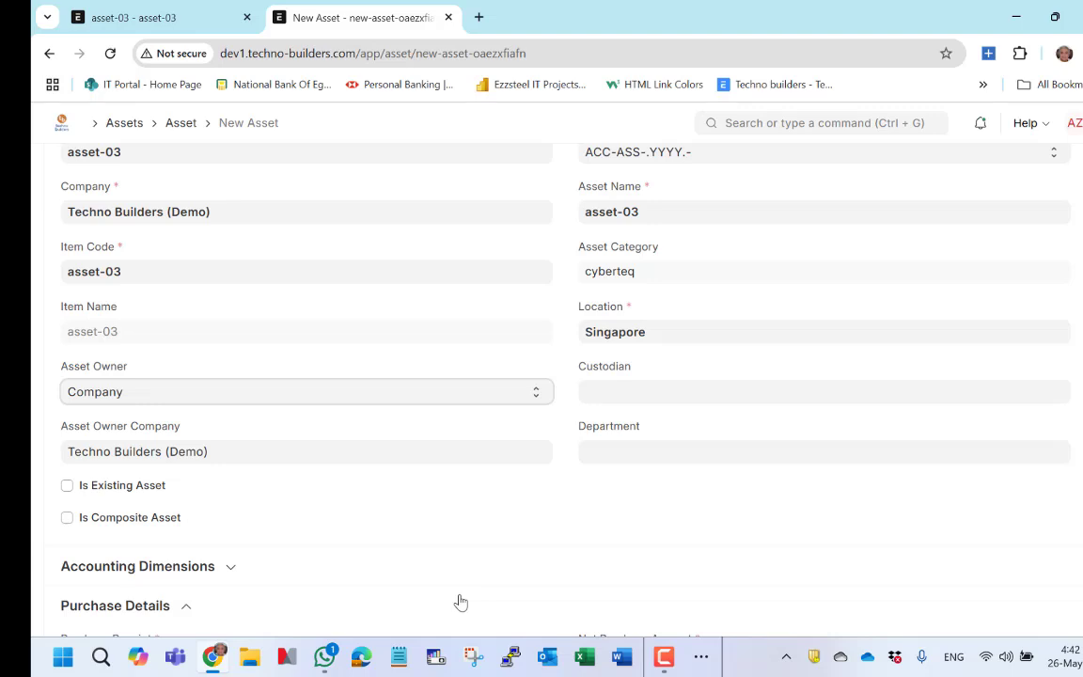
pyautogui.click(621, 387)
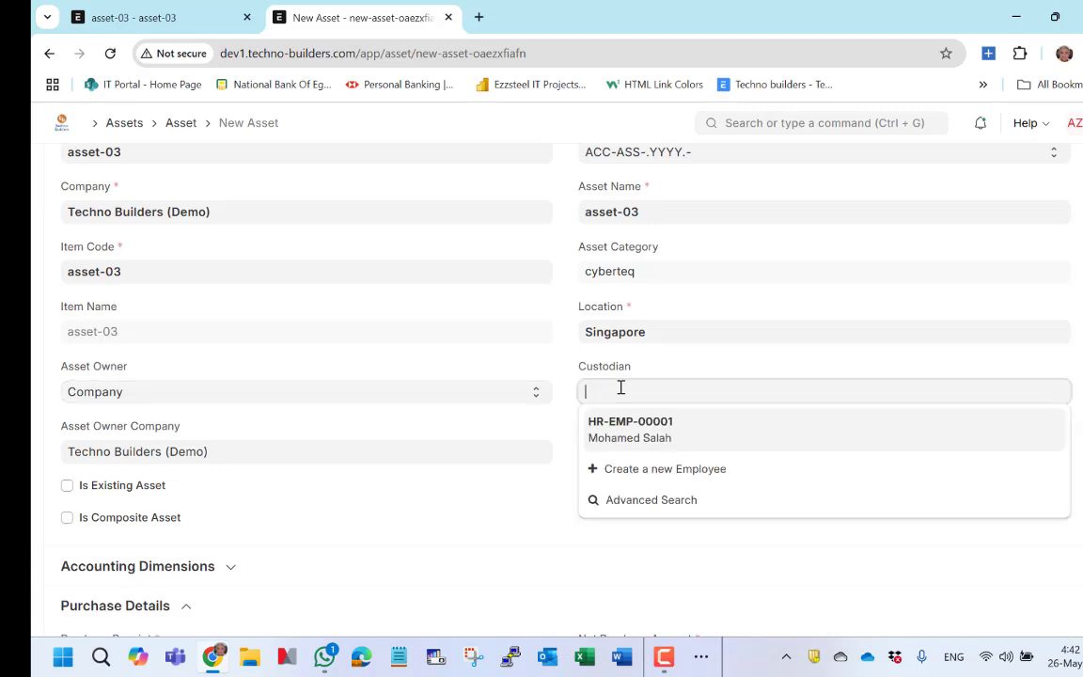
pyautogui.click(497, 506)
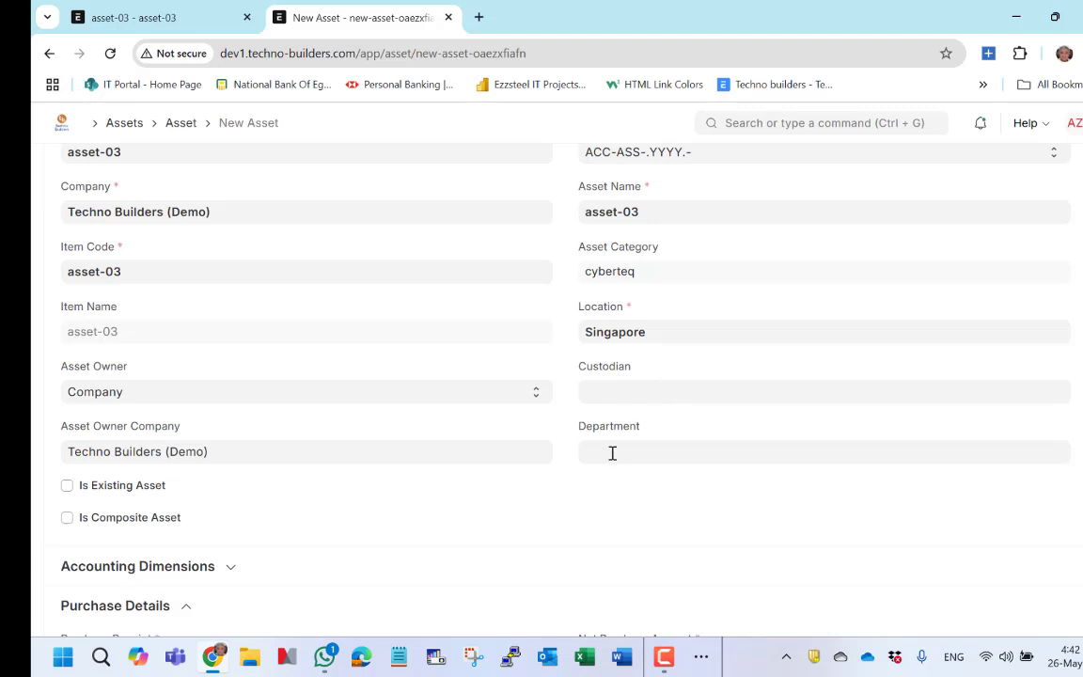
# Flag asset-03 as an existing asset.
pyautogui.scroll(-2, 613, 454)
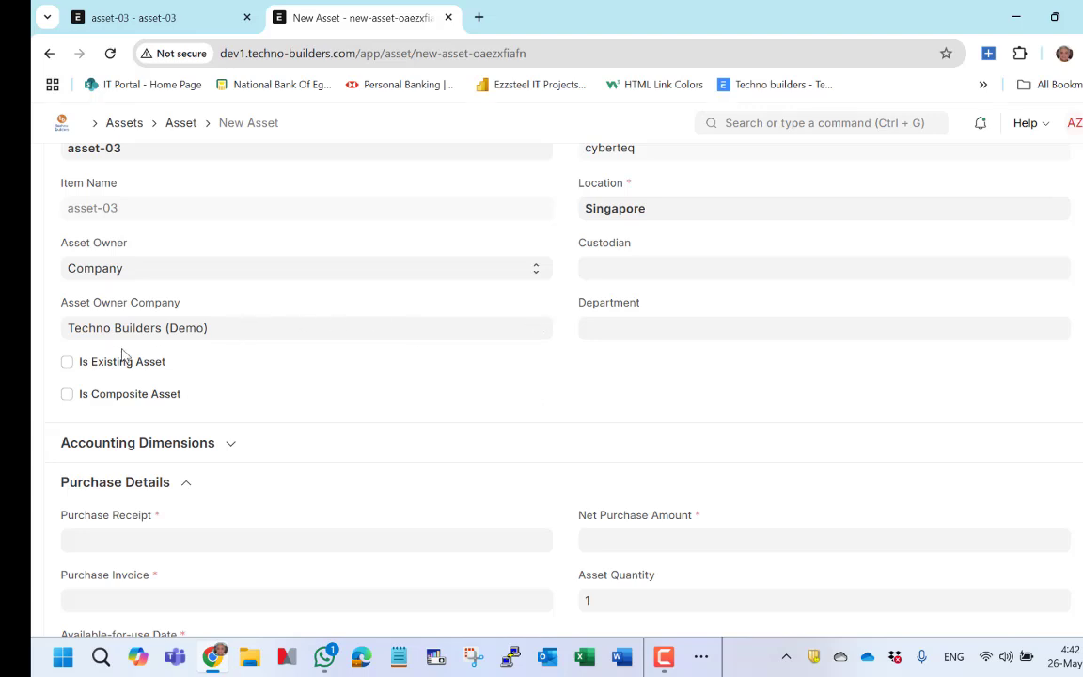
pyautogui.click(67, 365)
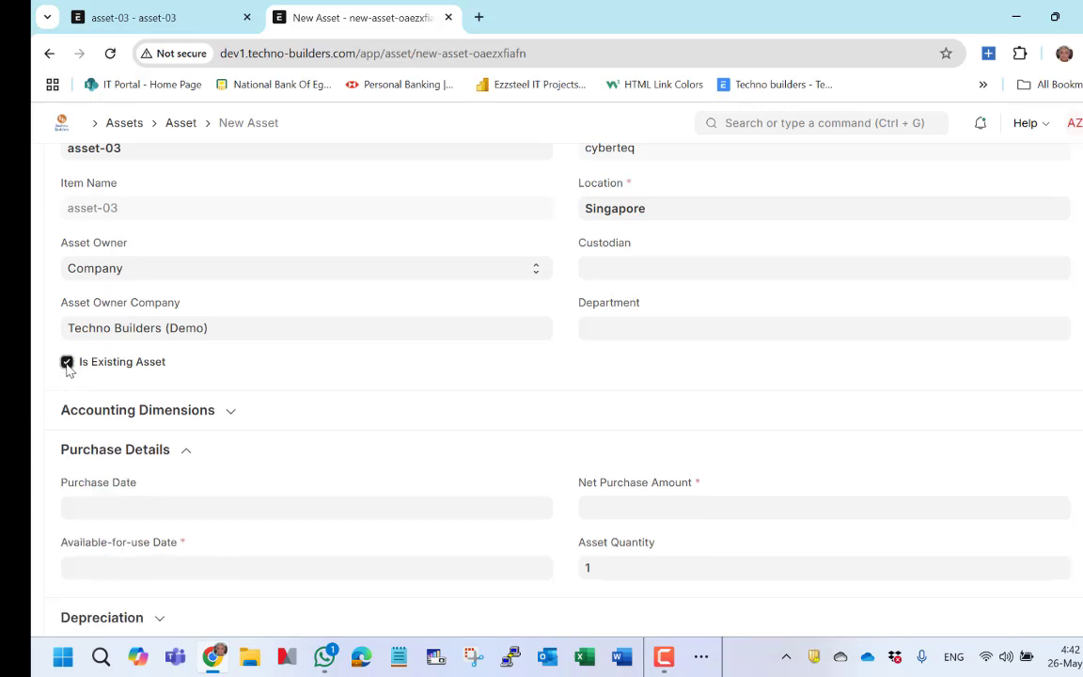
pyautogui.click(67, 363)
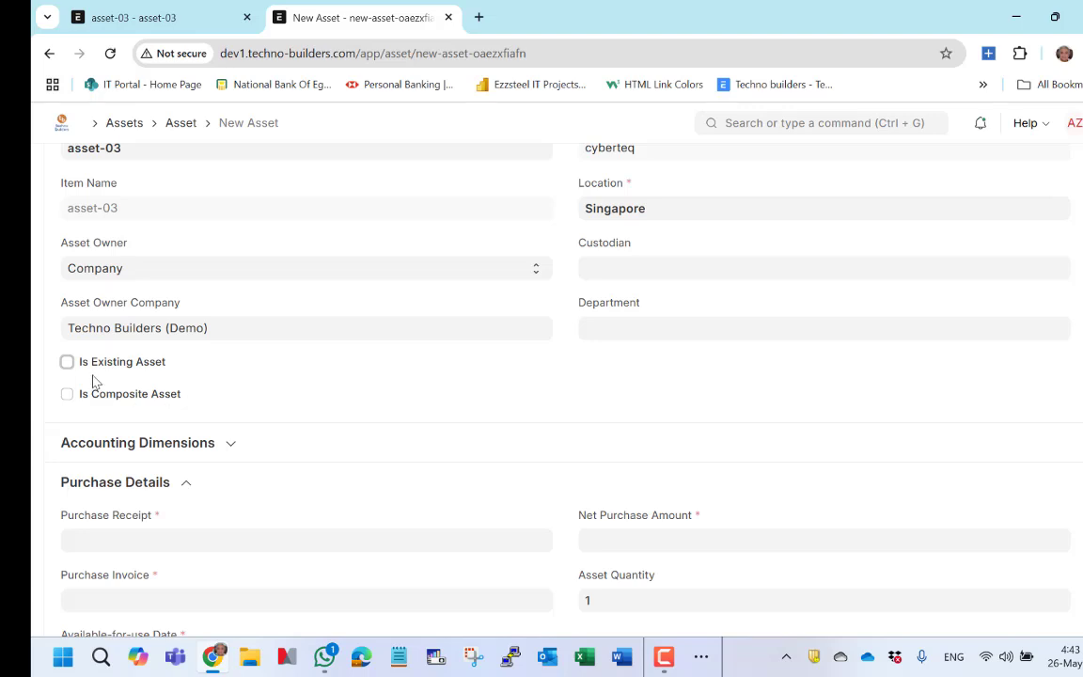
pyautogui.click(67, 363)
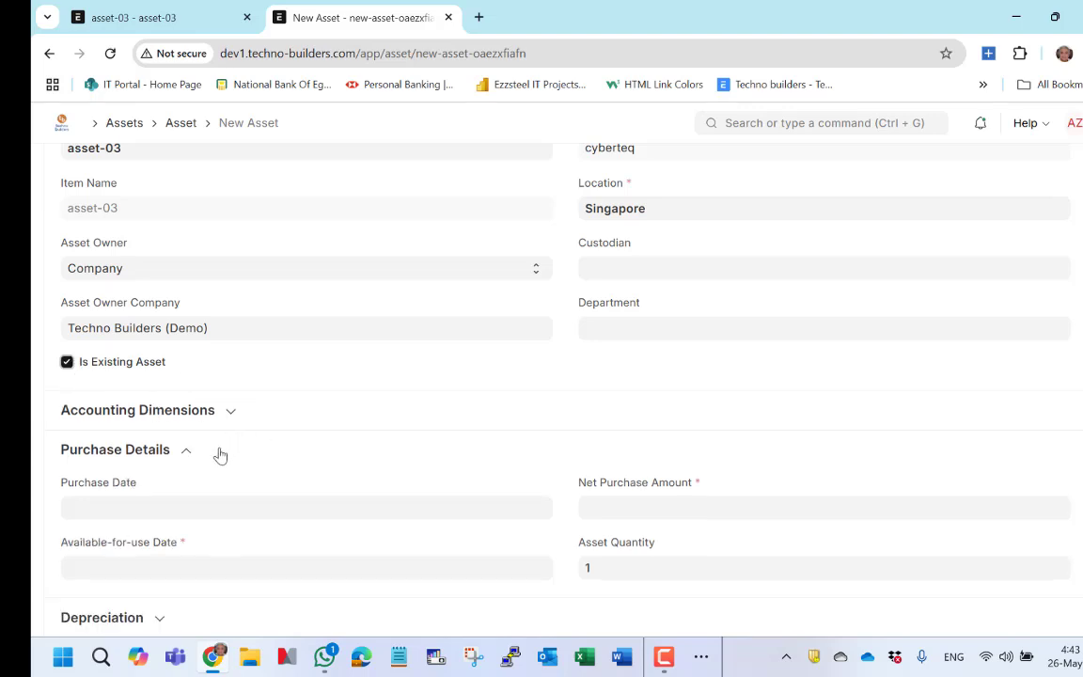
# Enter a net purchase amount of 30000 in the asset's purchase details.
pyautogui.scroll(-1, 217, 452)
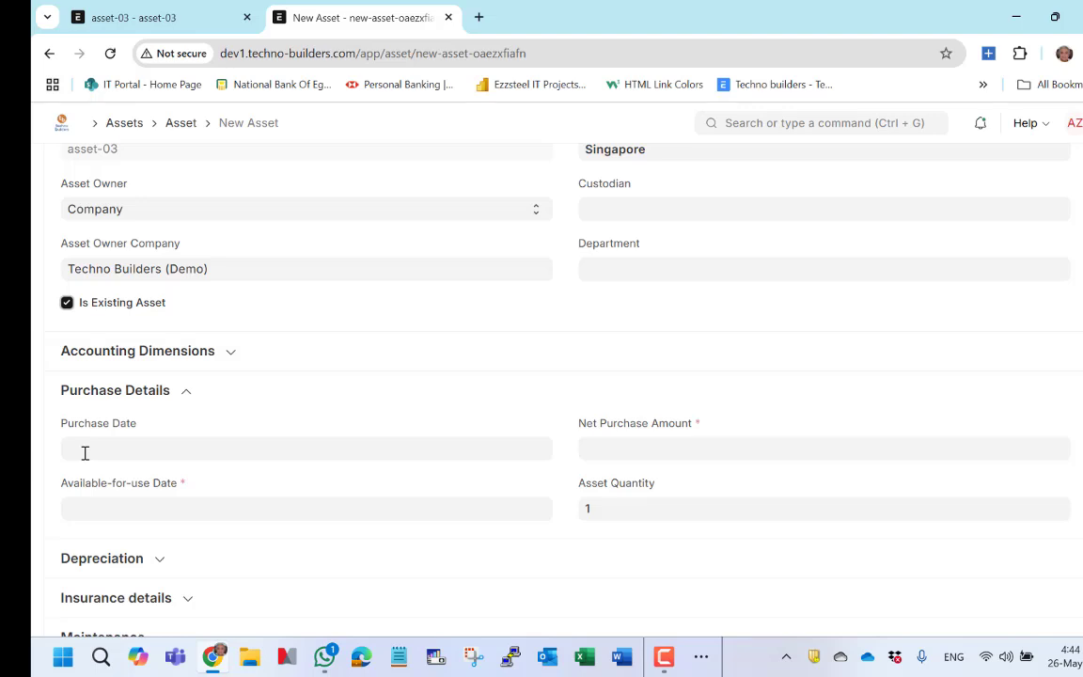
pyautogui.click(635, 449)
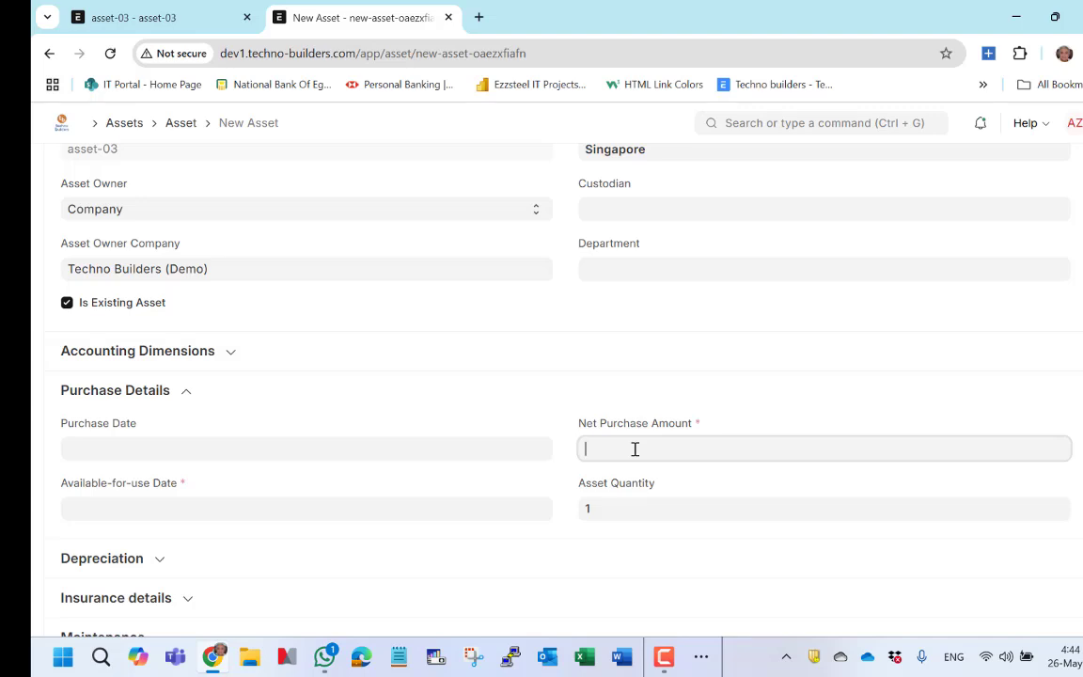
pyautogui.write('300')
pyautogui.write('00')
# Set the asset's available-for-use date to 01-05-2025, leaving the purchase date empty, and expand the depreciation details.
pyautogui.click(206, 513)
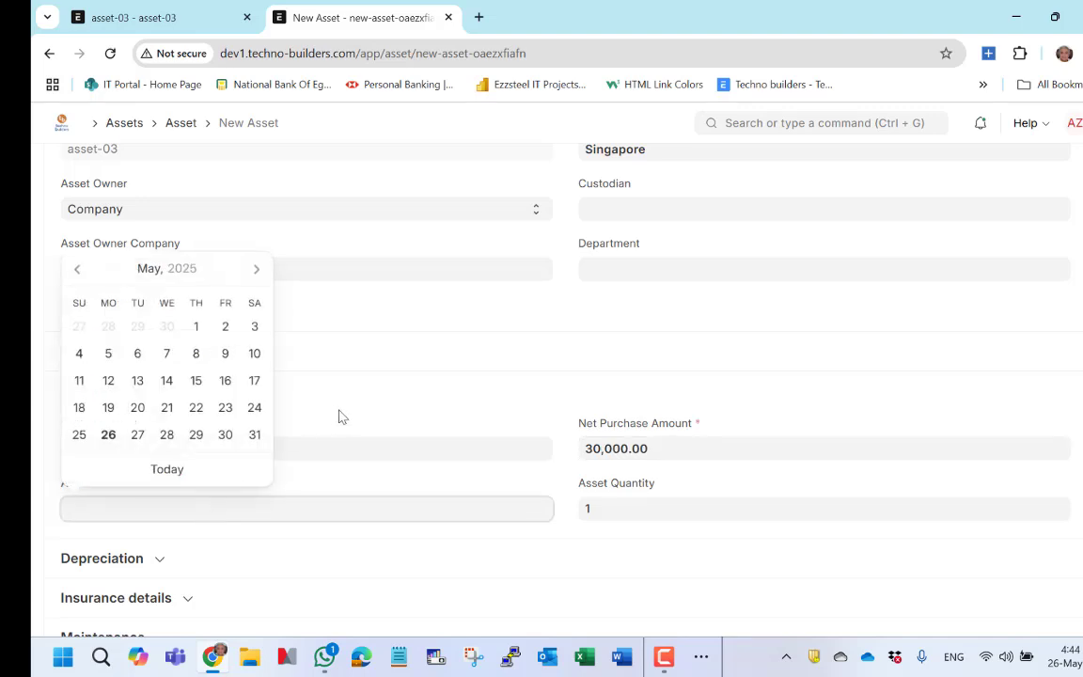
pyautogui.click(367, 398)
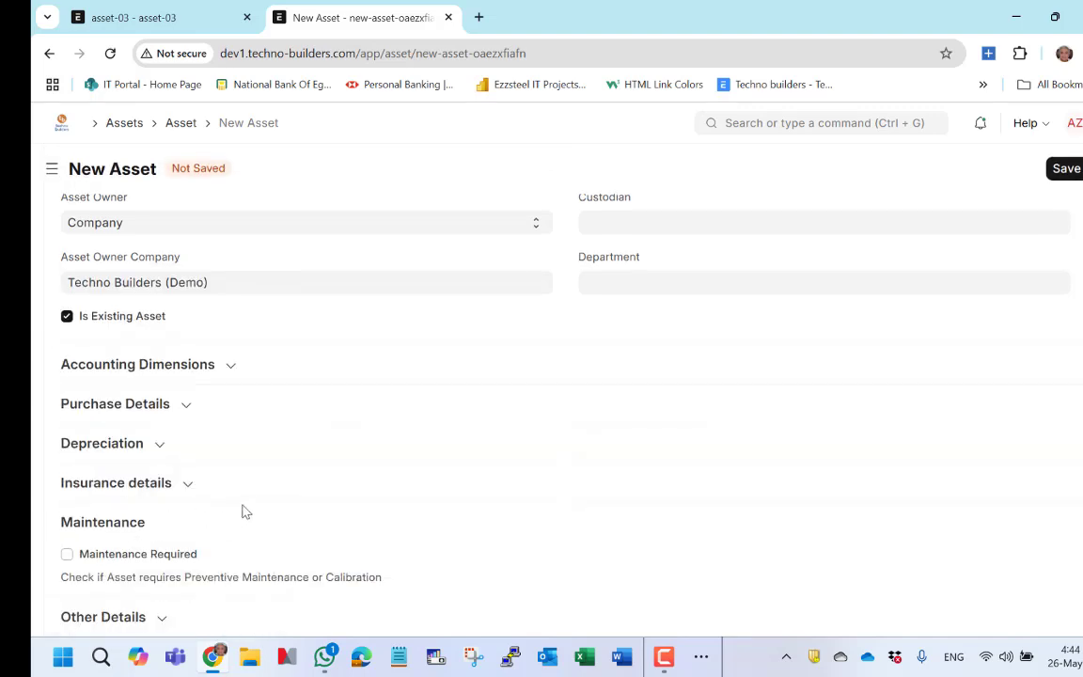
pyautogui.click(160, 445)
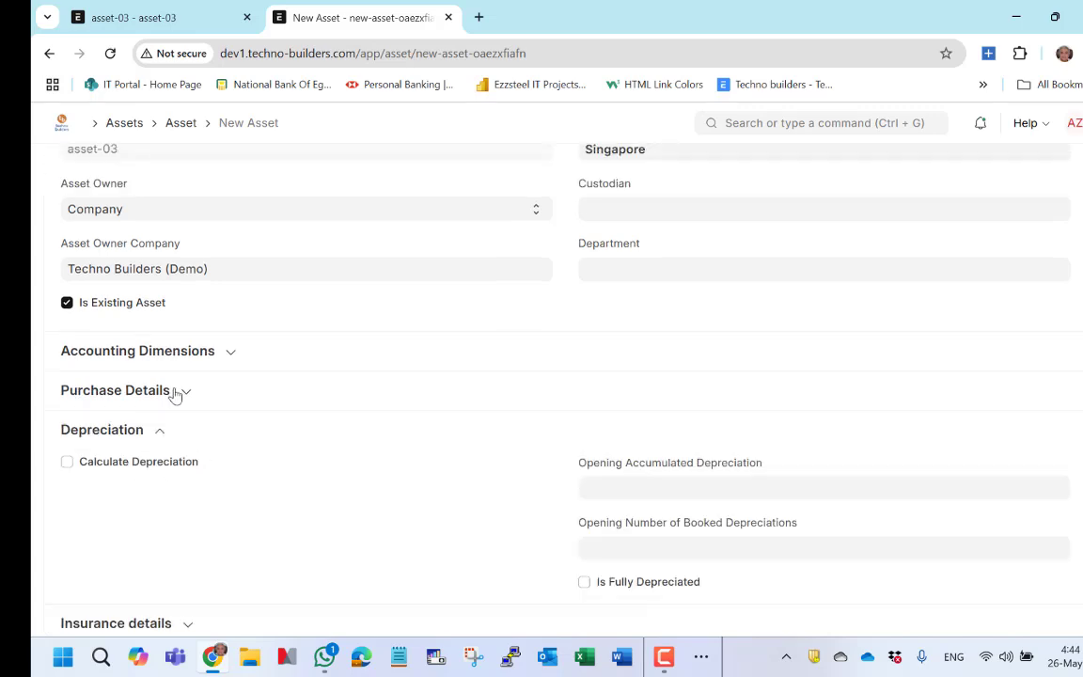
pyautogui.scroll(-1, 273, 488)
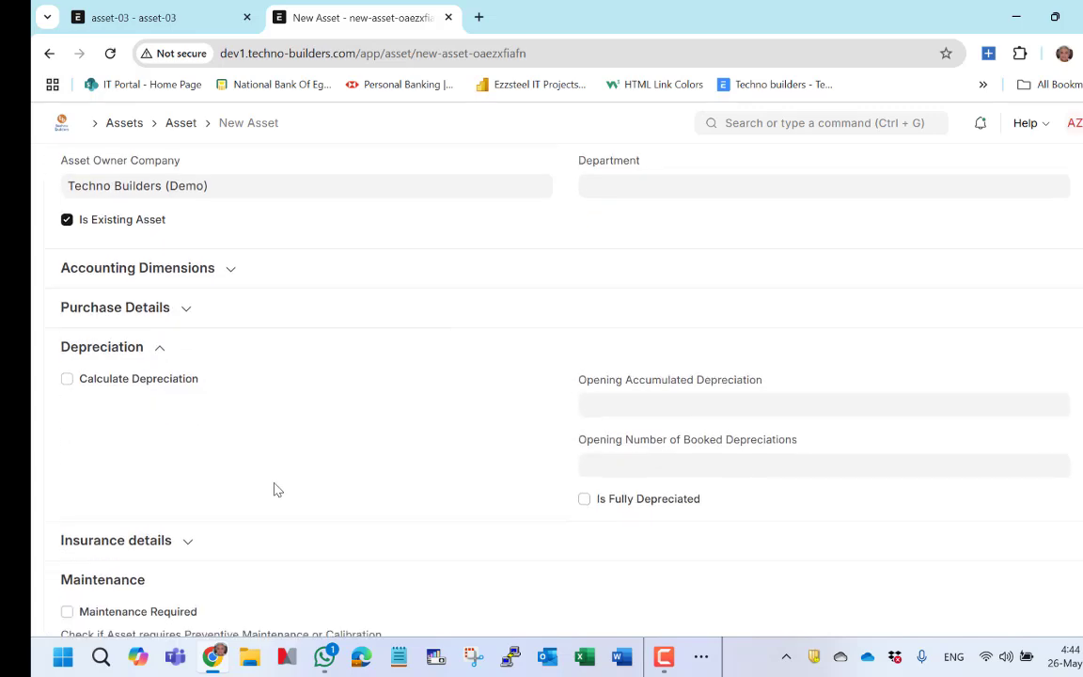
pyautogui.scroll(1, 274, 488)
pyautogui.click(184, 359)
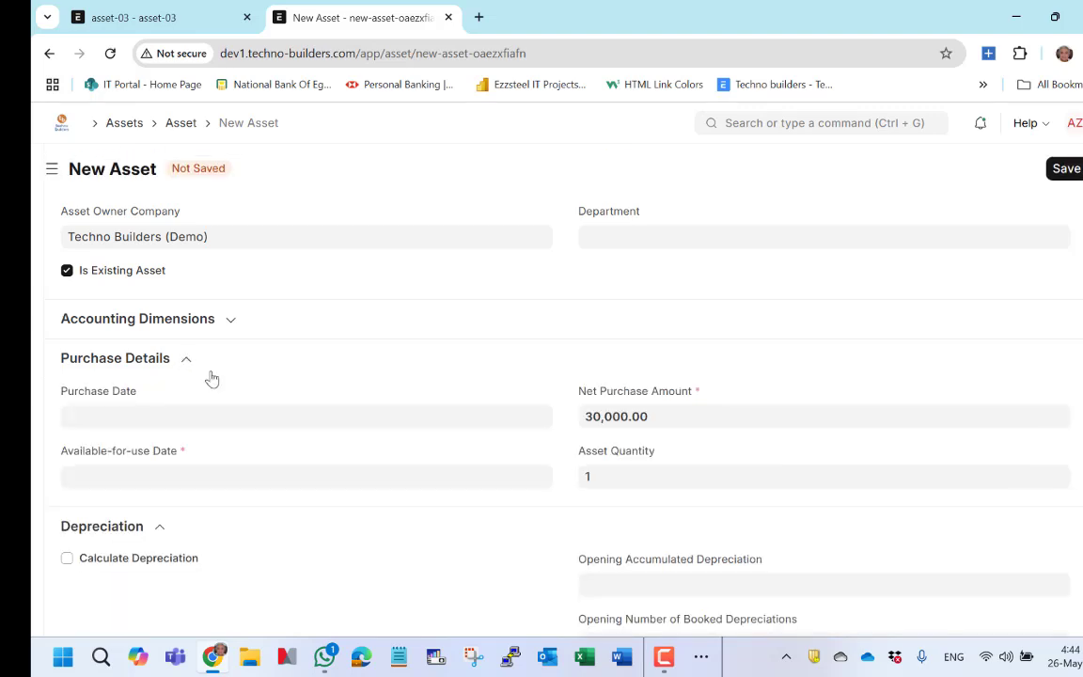
pyautogui.click(341, 480)
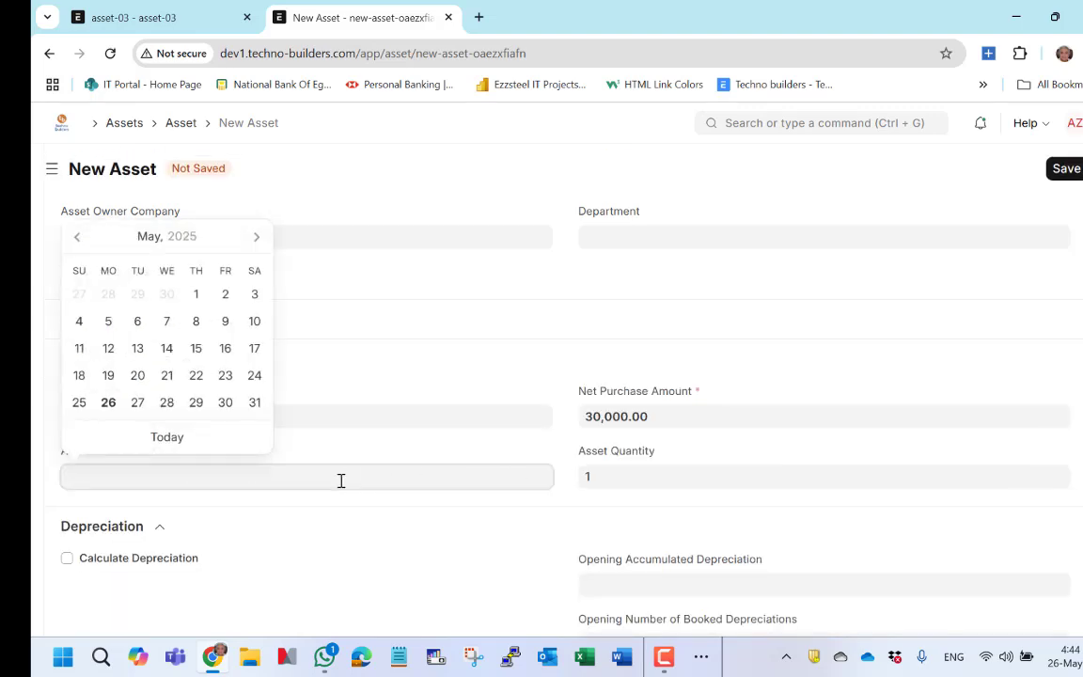
pyautogui.click(421, 509)
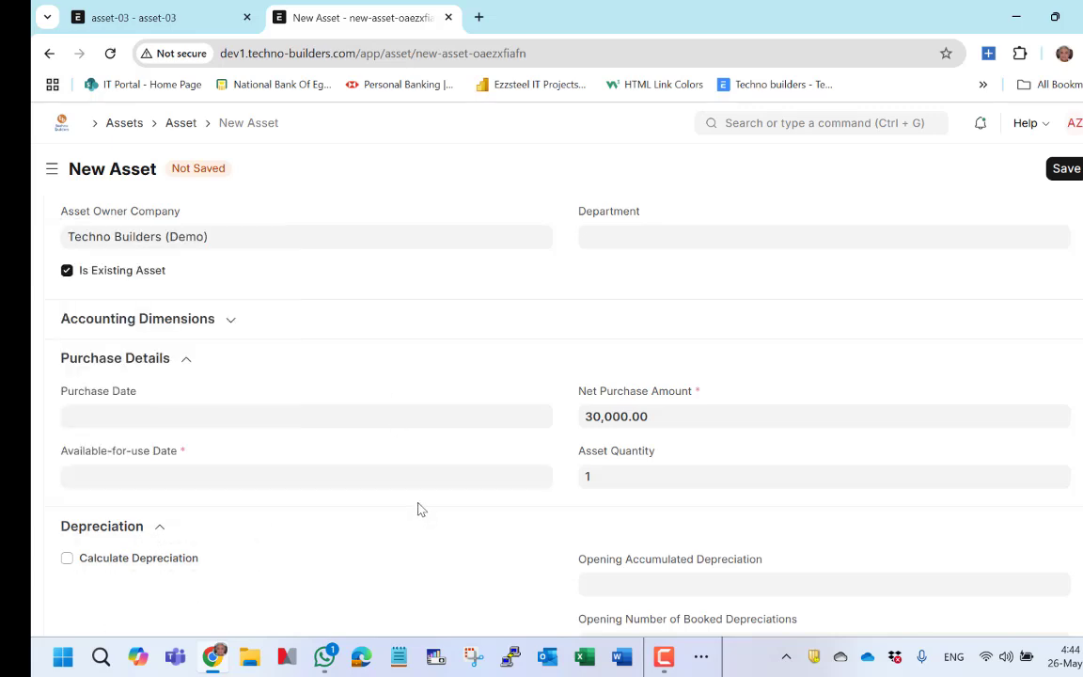
pyautogui.click(179, 470)
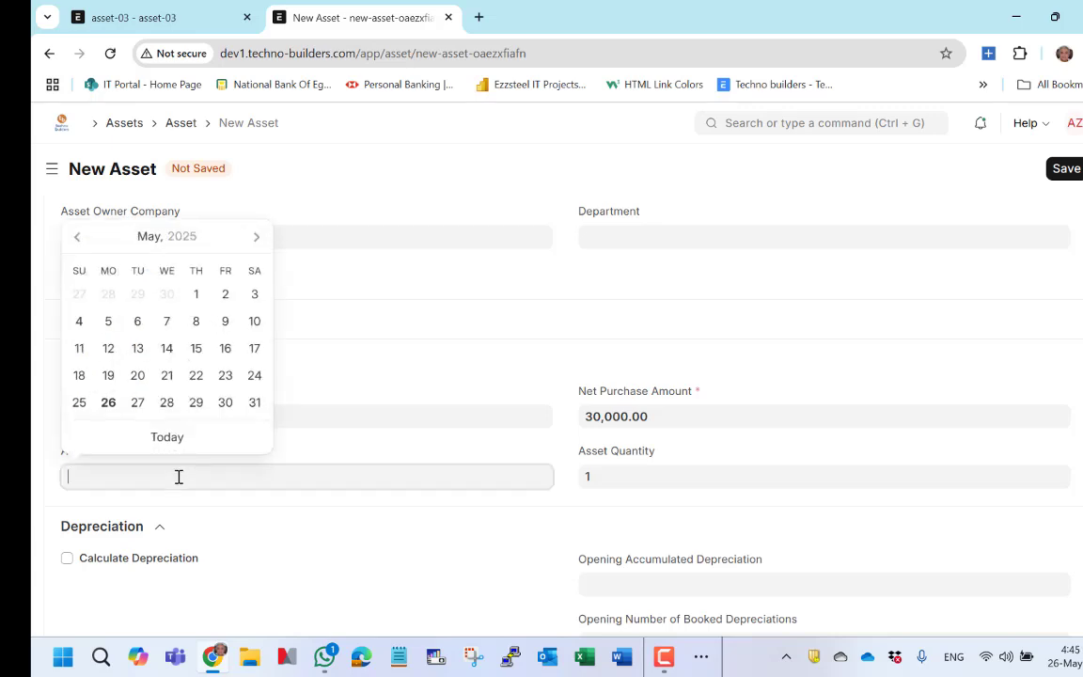
pyautogui.click(200, 299)
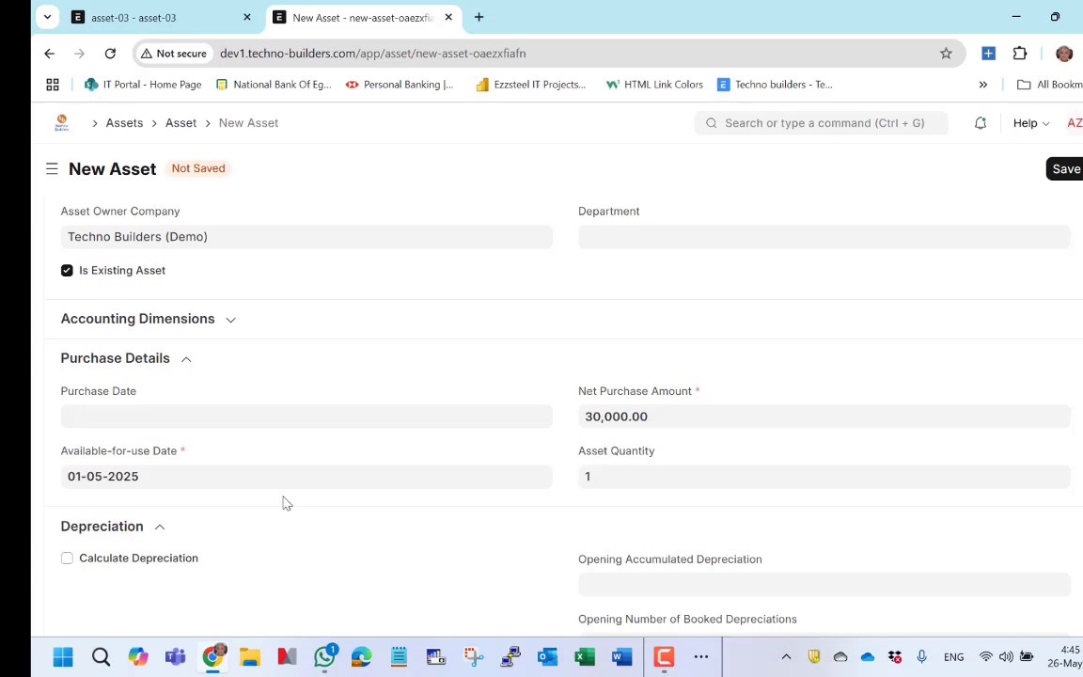
# Enable depreciation calculation for the asset.
pyautogui.scroll(-1, 287, 503)
pyautogui.scroll(-1, 285, 501)
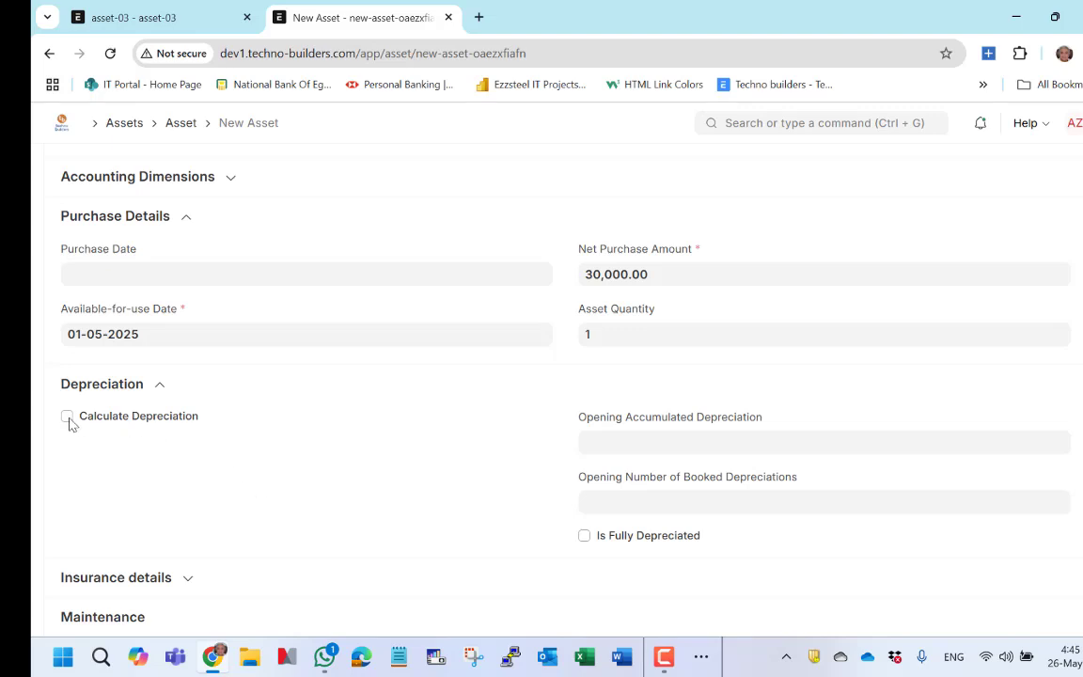
pyautogui.click(67, 418)
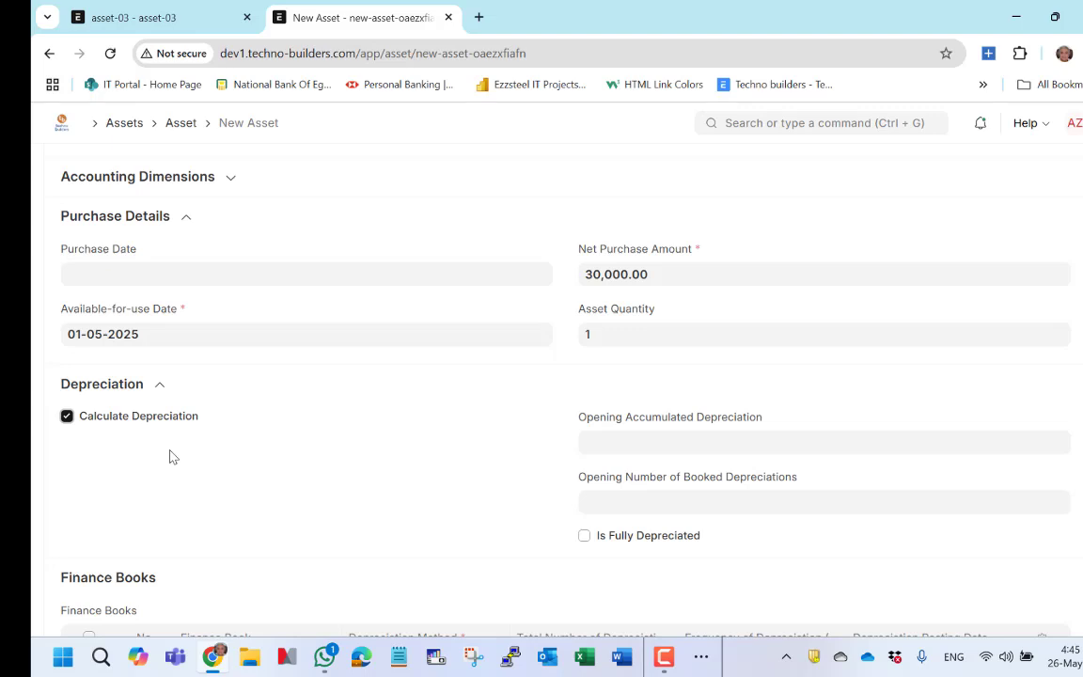
# In the cyberteq2025 finance book row, choose the Straight Line method and set the total number of depreciations to 60.
pyautogui.scroll(-1, 172, 456)
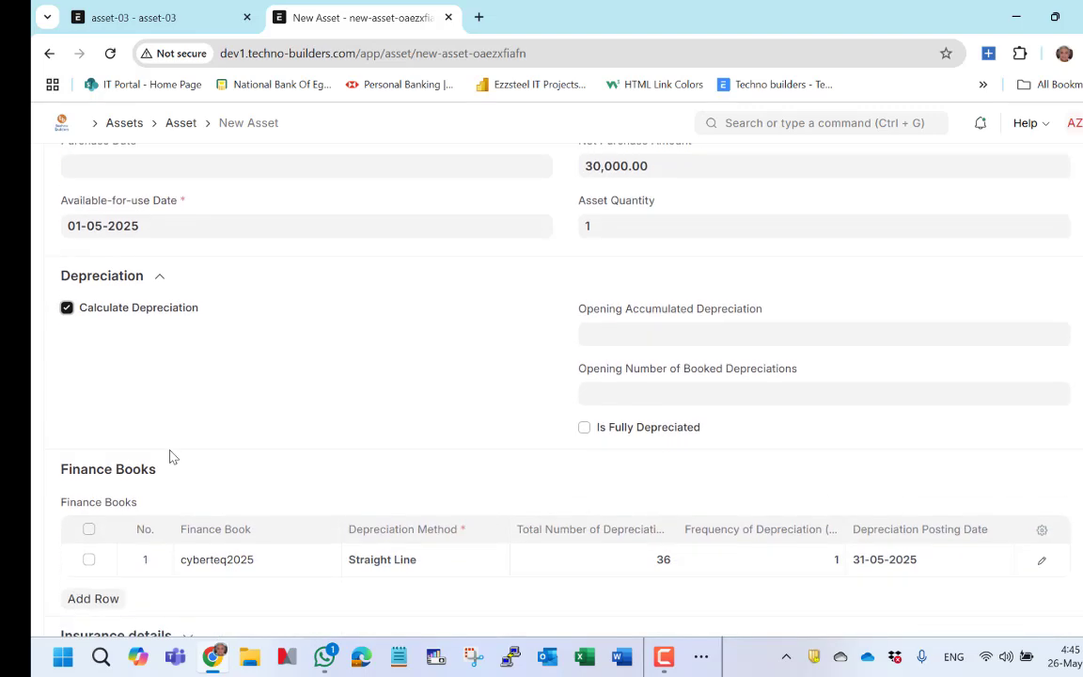
pyautogui.scroll(1, 170, 455)
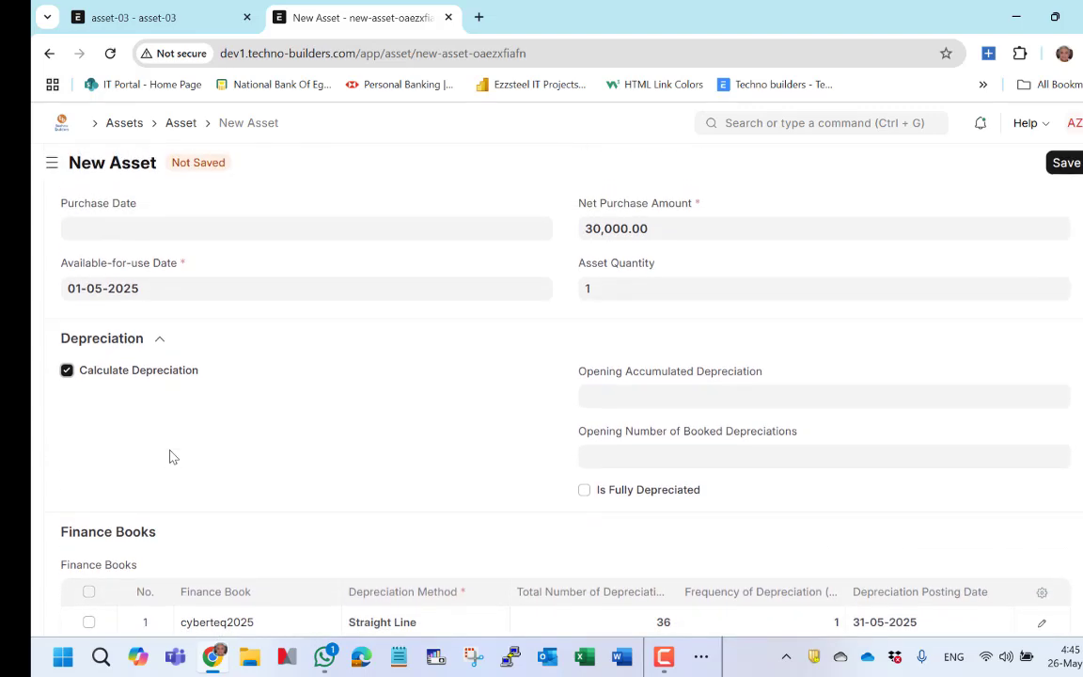
pyautogui.scroll(-1, 233, 508)
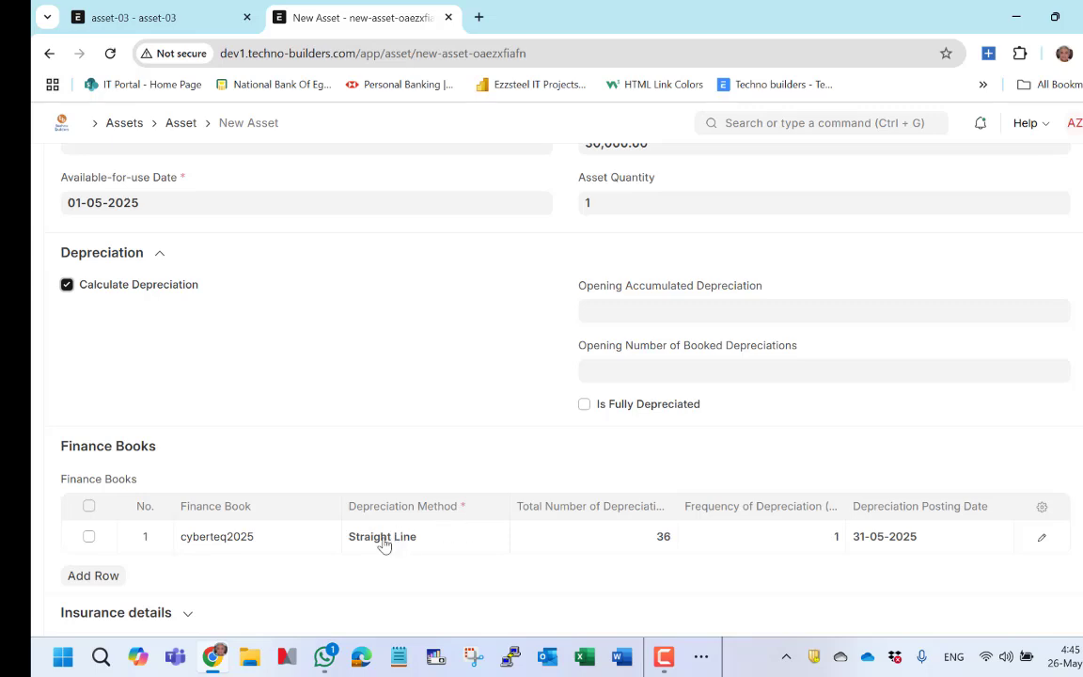
pyautogui.click(435, 548)
pyautogui.click(436, 548)
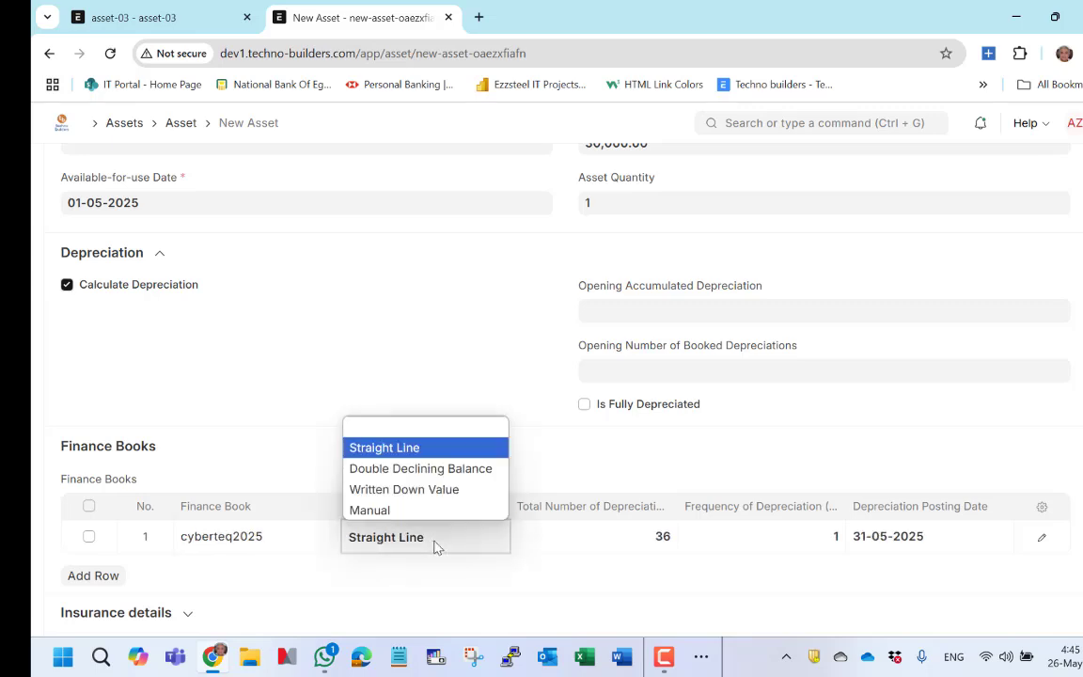
pyautogui.click(418, 453)
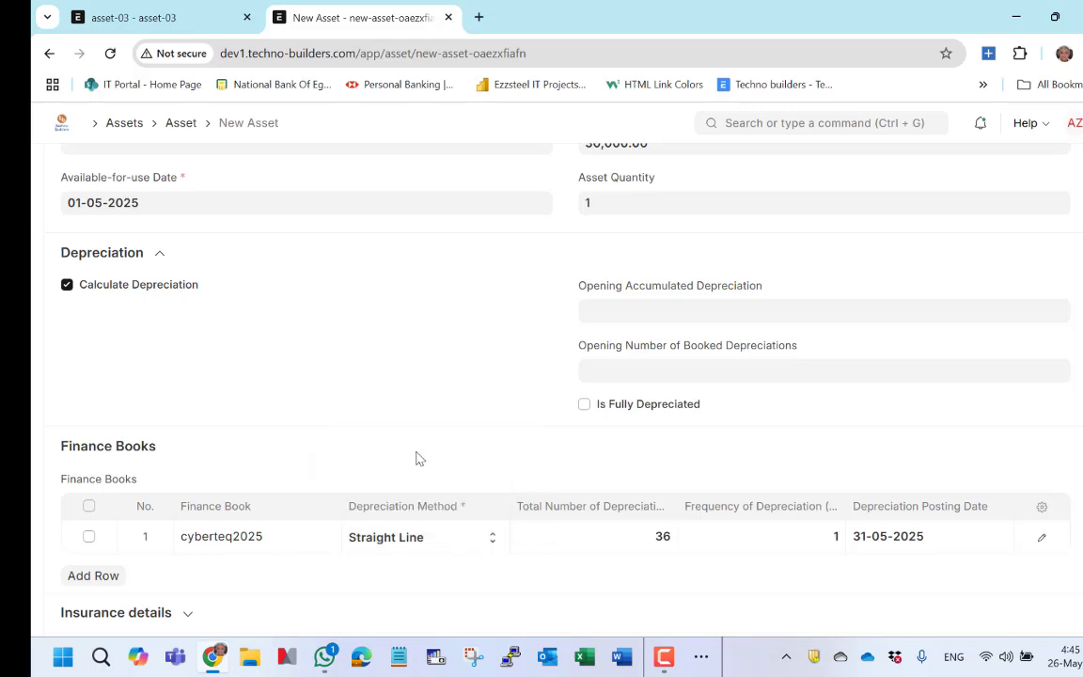
pyautogui.click(586, 536)
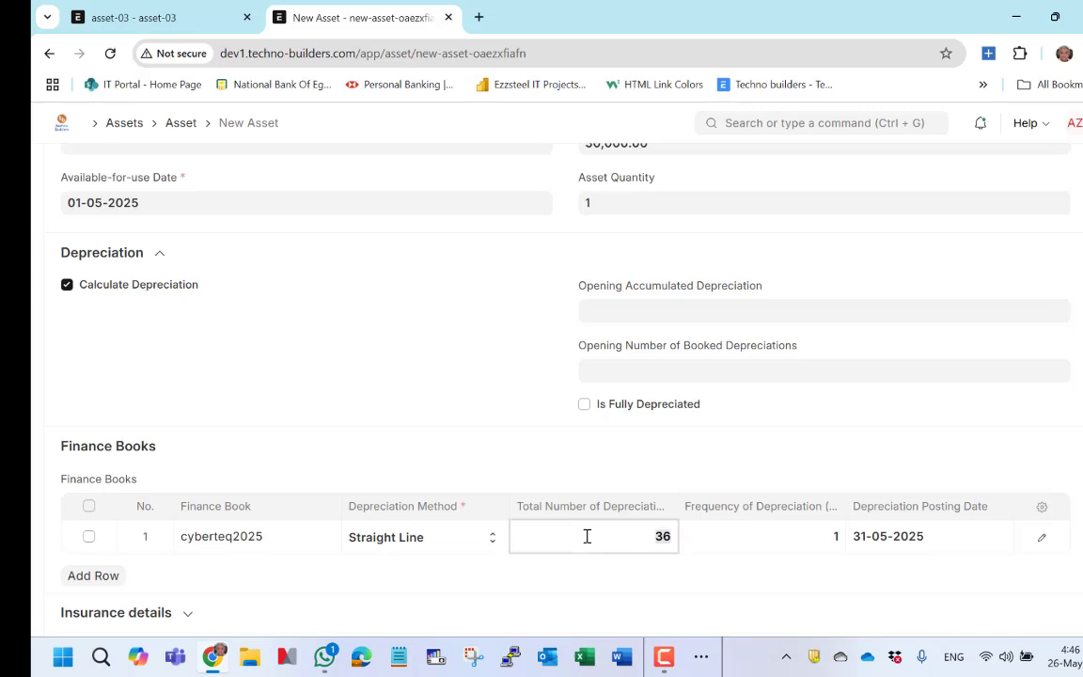
pyautogui.write('60')
# Set the finance book row's frequency of depreciation to 1 month.
pyautogui.click(792, 539)
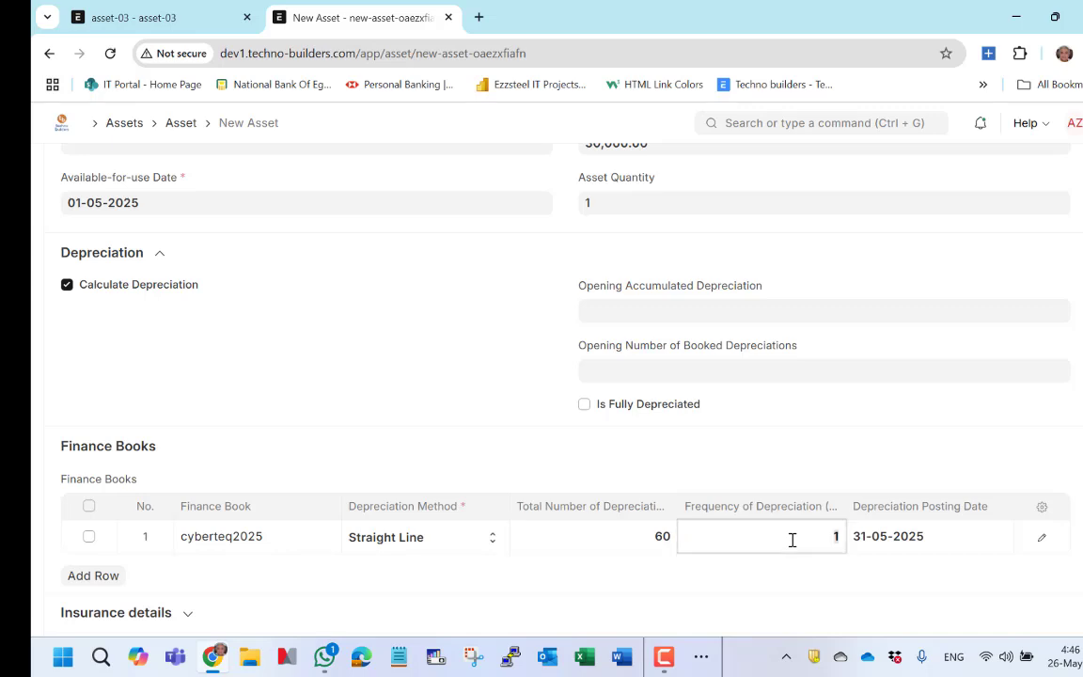
pyautogui.write('12')
pyautogui.press('BackSpace')
pyautogui.press('BackSpace')
pyautogui.write('1')
pyautogui.click(888, 583)
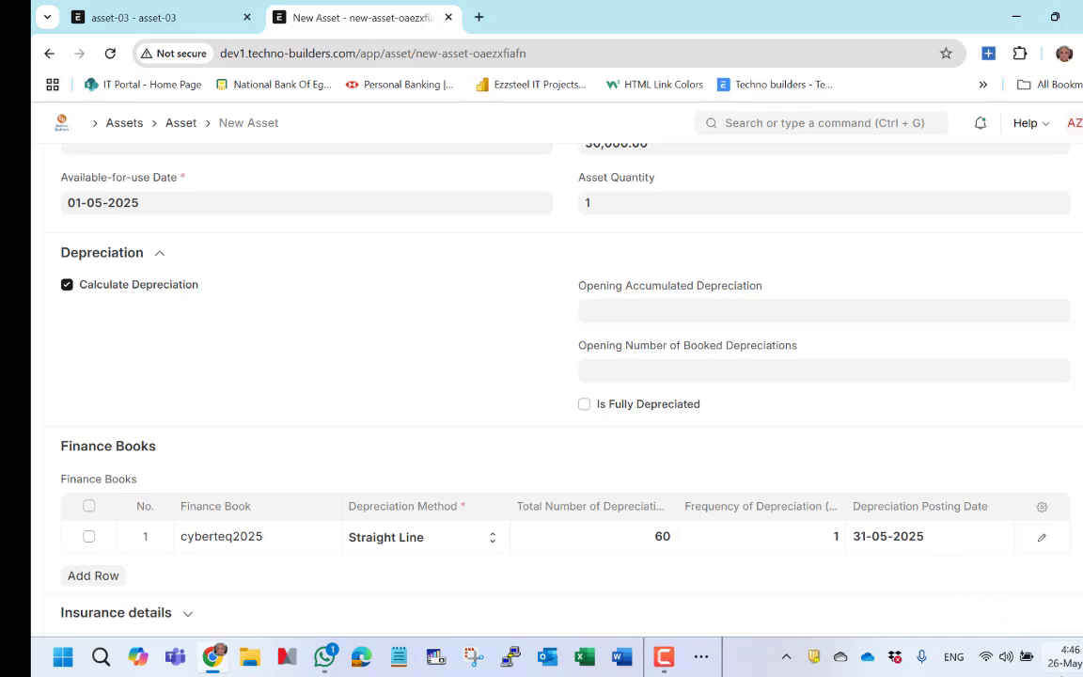
# Set the finance book row's depreciation posting date to 26-05-2025.
pyautogui.click(952, 543)
pyautogui.doubleClick(953, 544)
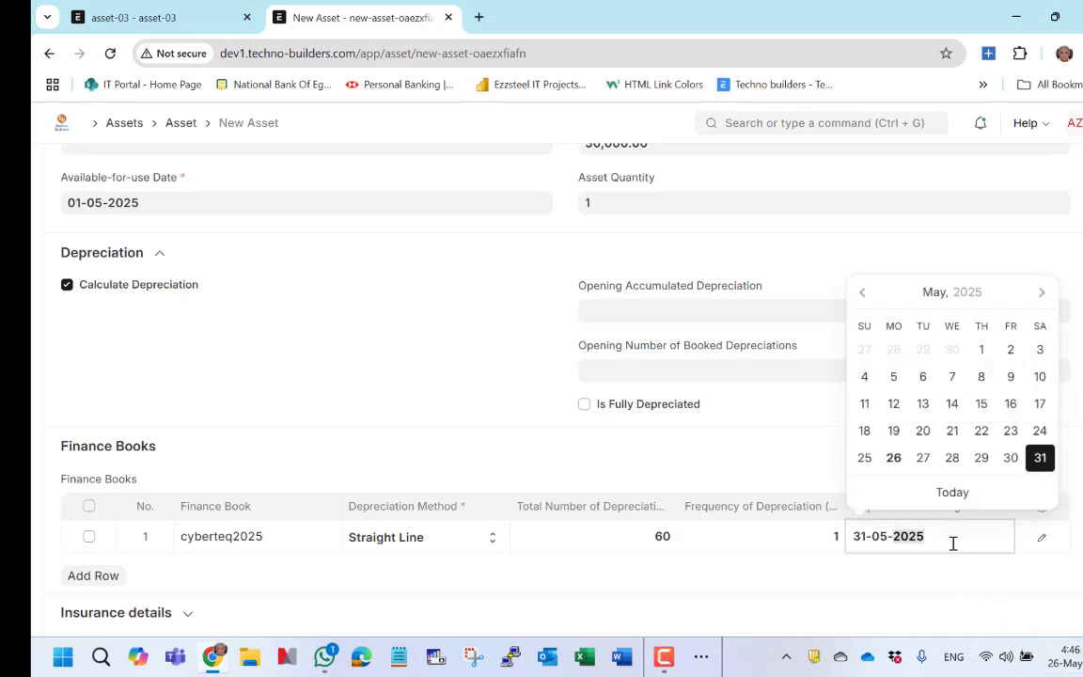
pyautogui.press('BackSpace')
pyautogui.press('BackSpace')
pyautogui.press('BackSpace')
pyautogui.press('BackSpace')
pyautogui.press('BackSpace')
pyautogui.press('BackSpace')
pyautogui.press('BackSpace')
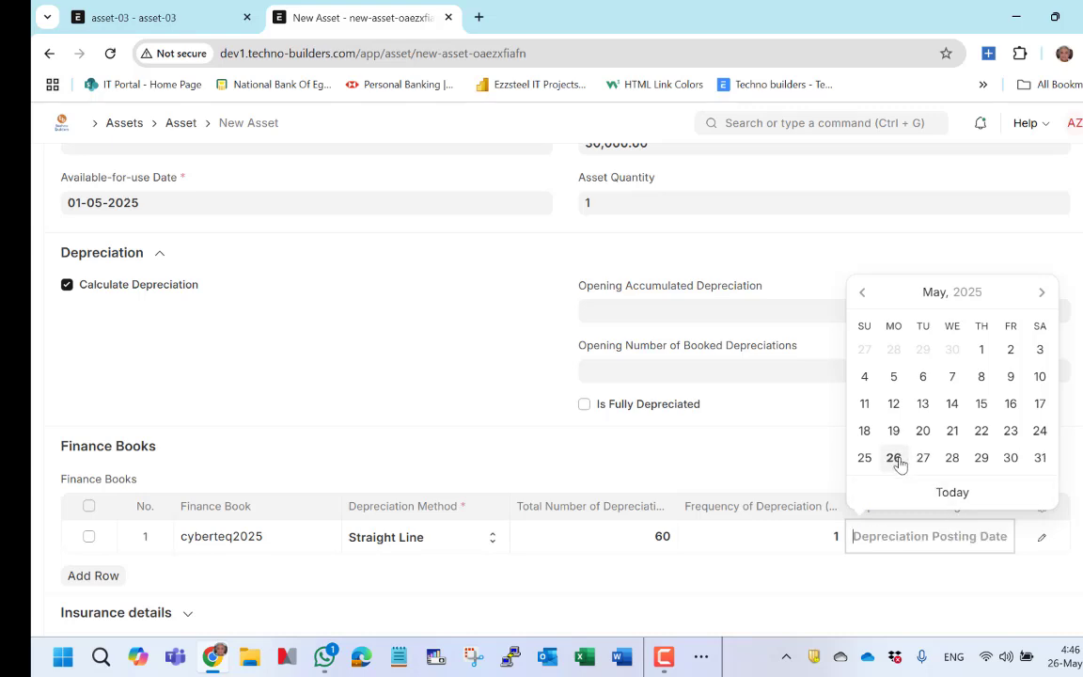
pyautogui.click(895, 459)
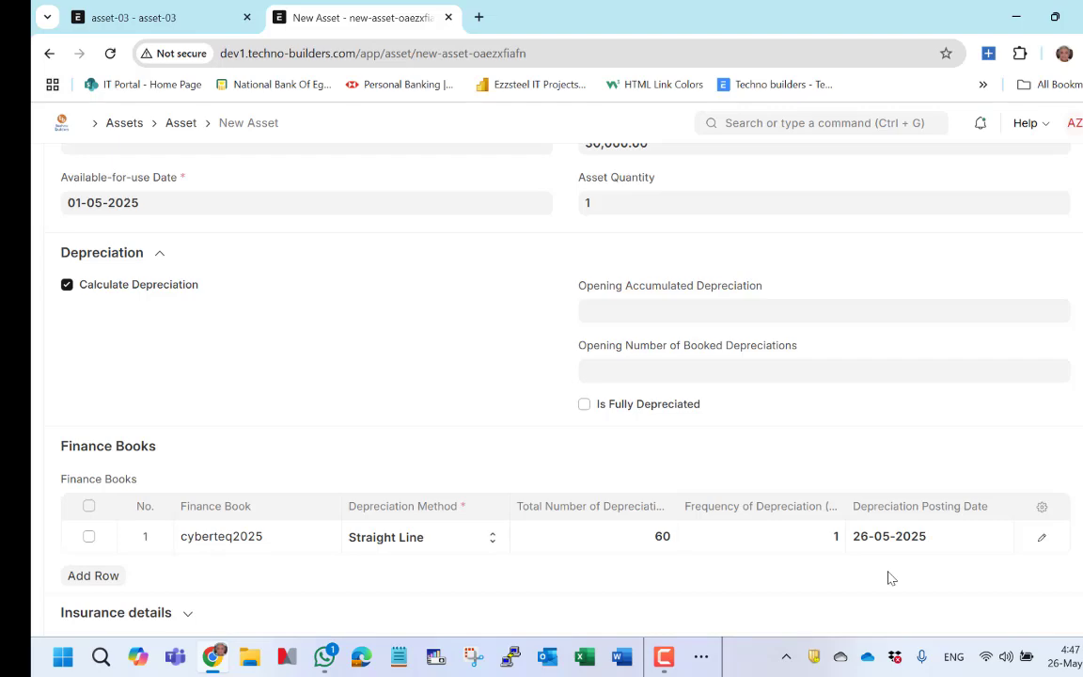
# Save the new asset asset-03 as a draft.
pyautogui.scroll(-2, 891, 578)
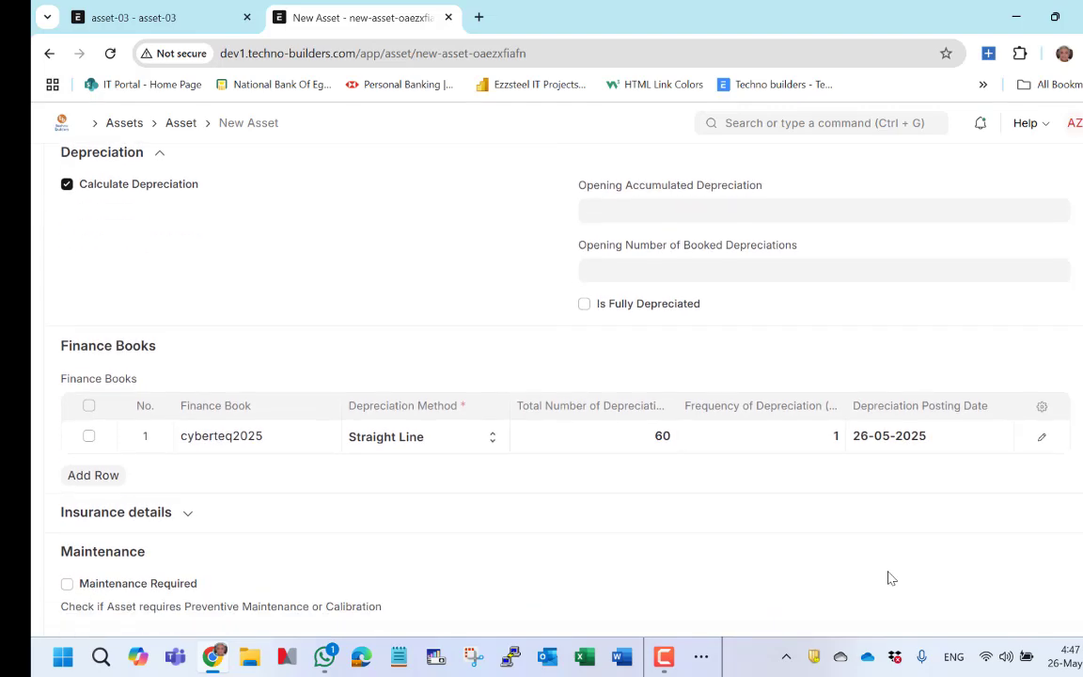
pyautogui.scroll(10, 892, 578)
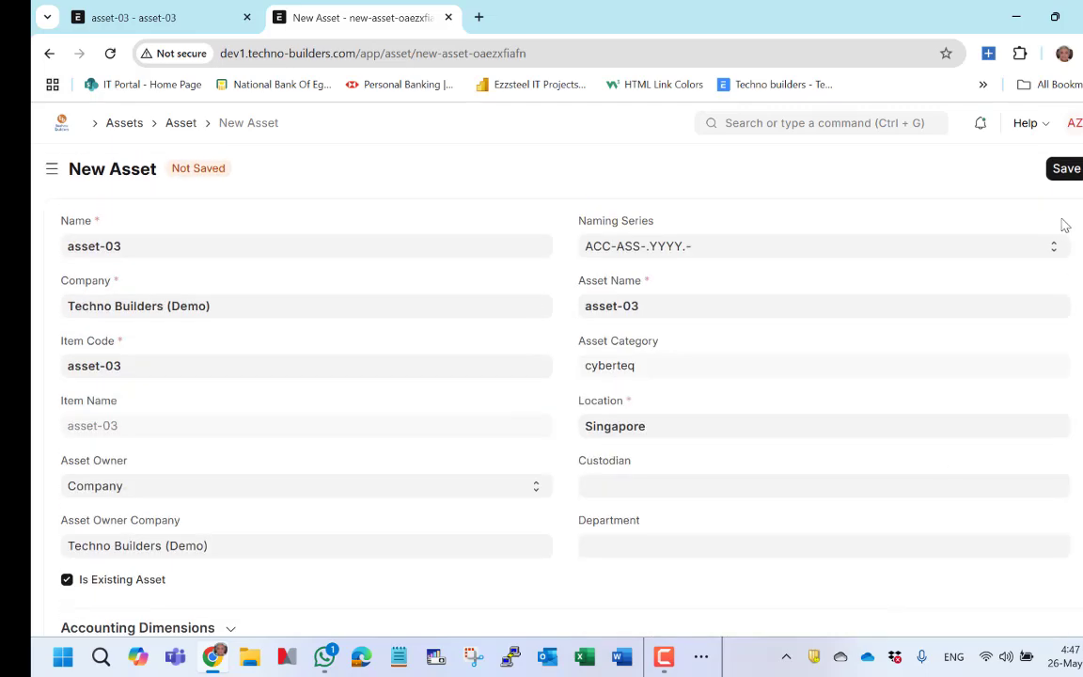
pyautogui.click(1066, 170)
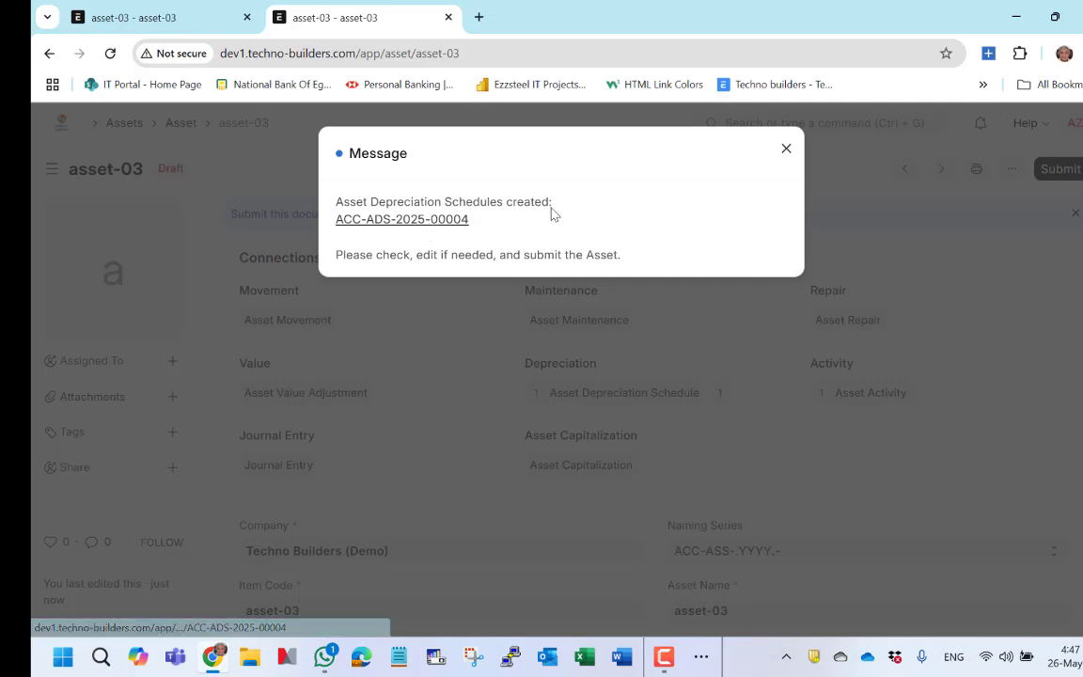
# Open the asset depreciation schedule created for asset-03 and examine its depreciation details and scheduled dates and amounts.
pyautogui.click(418, 222)
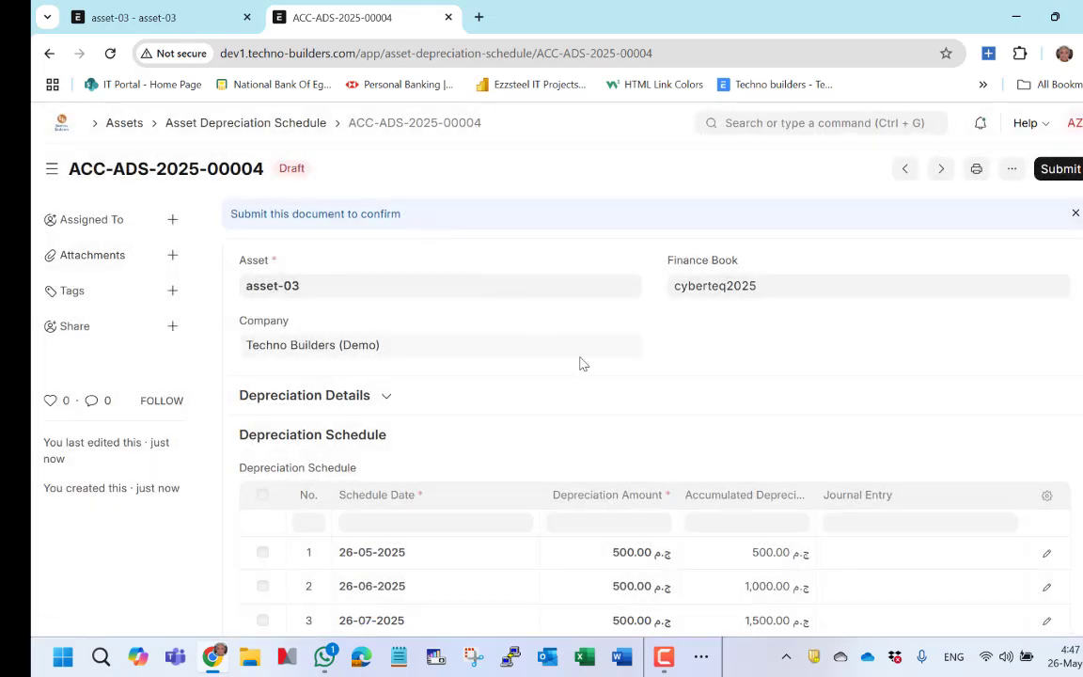
pyautogui.scroll(-2, 581, 364)
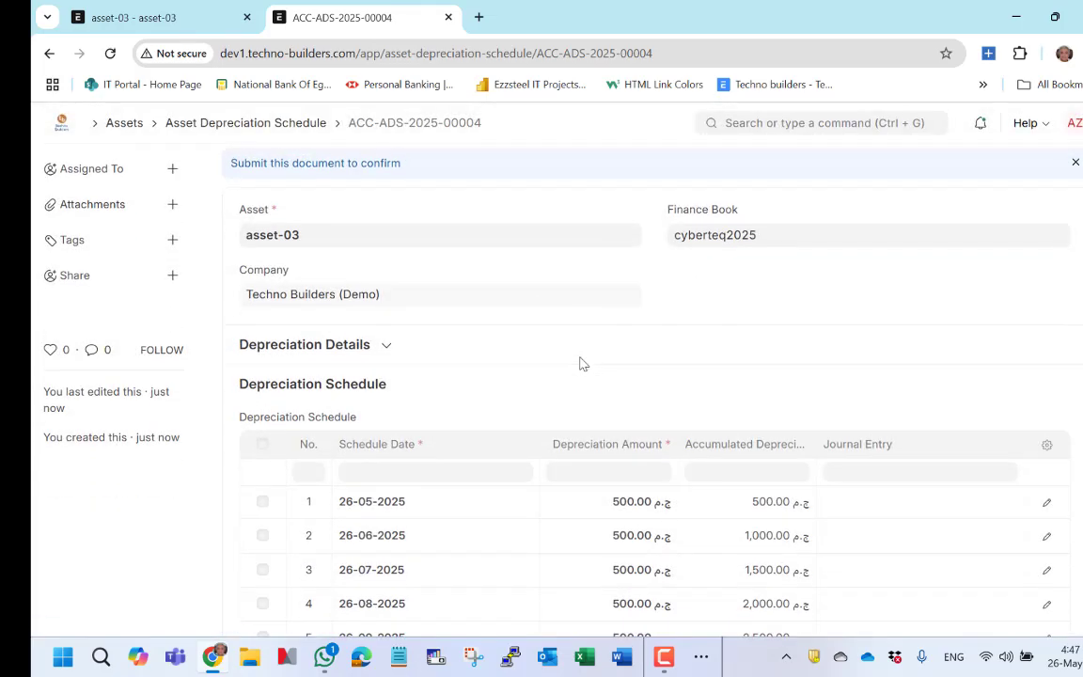
pyautogui.scroll(2, 580, 364)
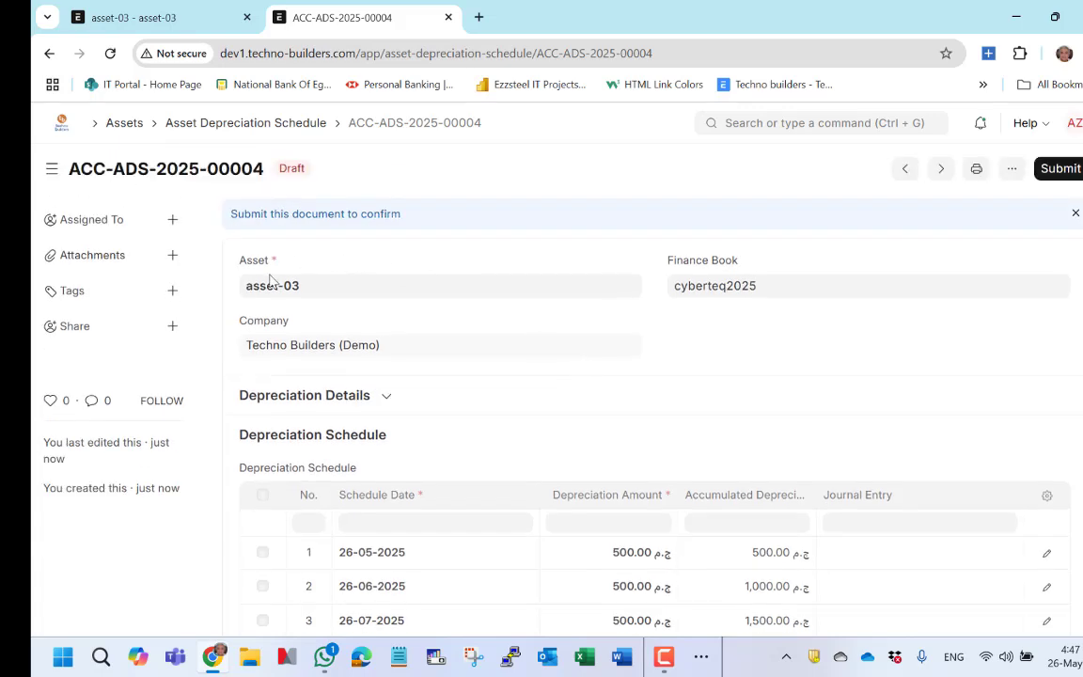
pyautogui.click(385, 399)
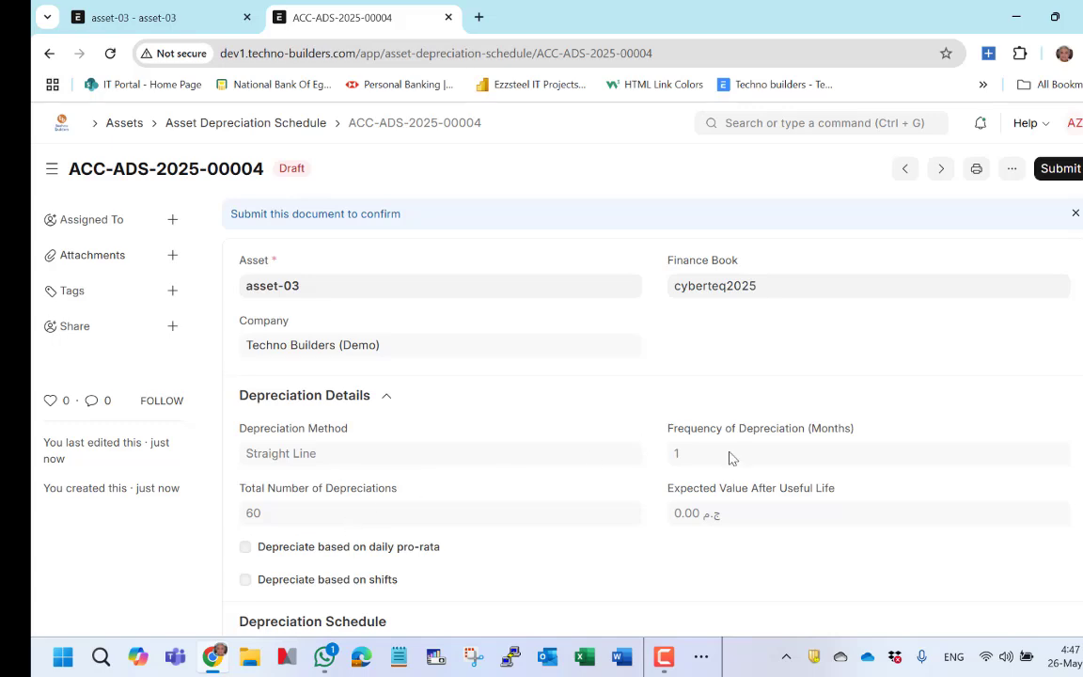
pyautogui.scroll(-4, 731, 458)
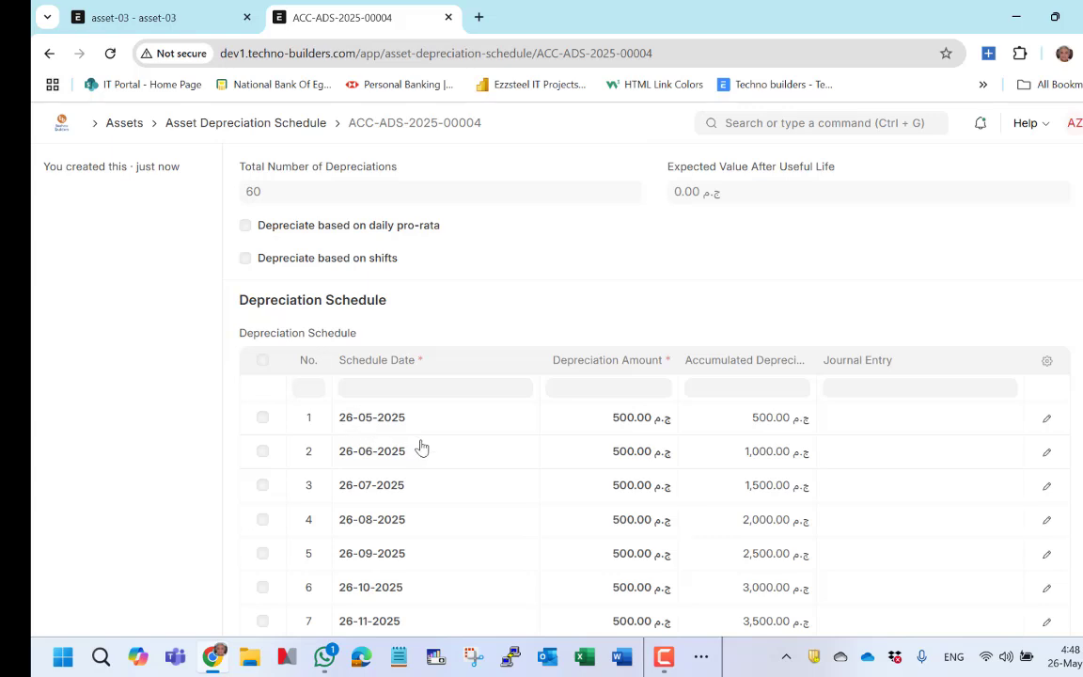
pyautogui.scroll(-4, 421, 447)
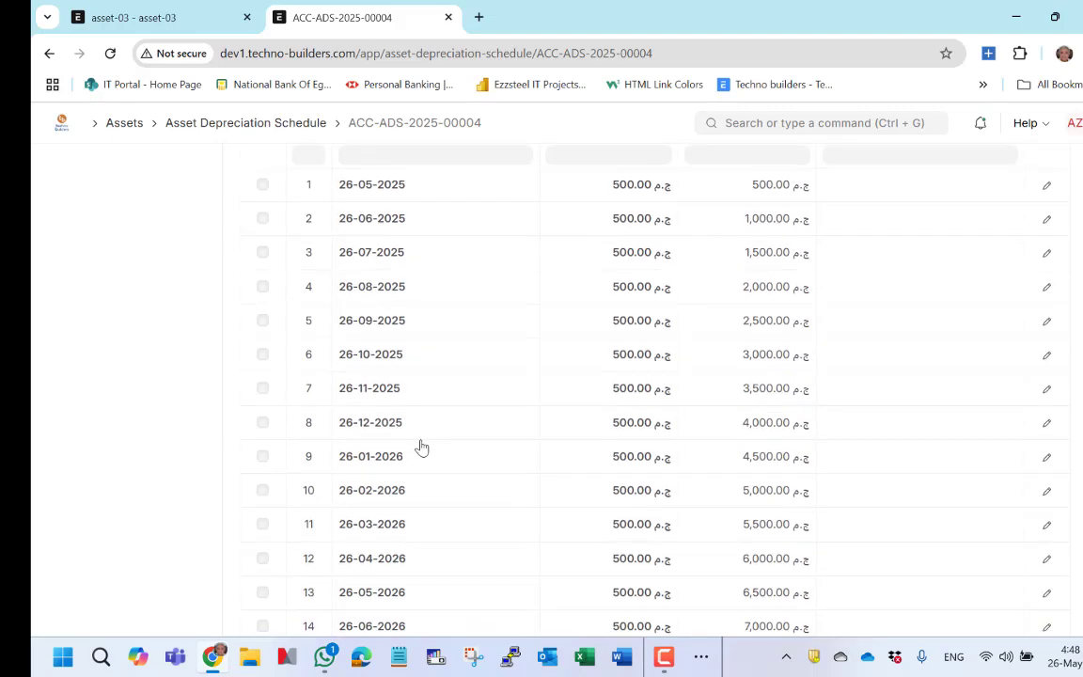
pyautogui.scroll(-9, 421, 447)
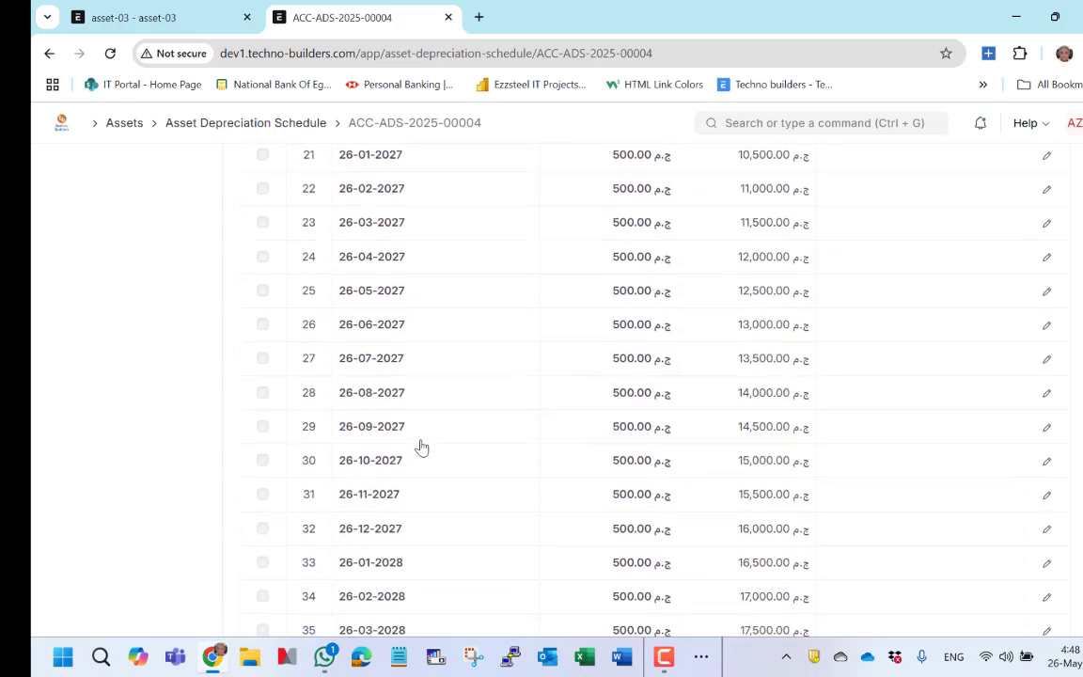
pyautogui.scroll(-5, 421, 447)
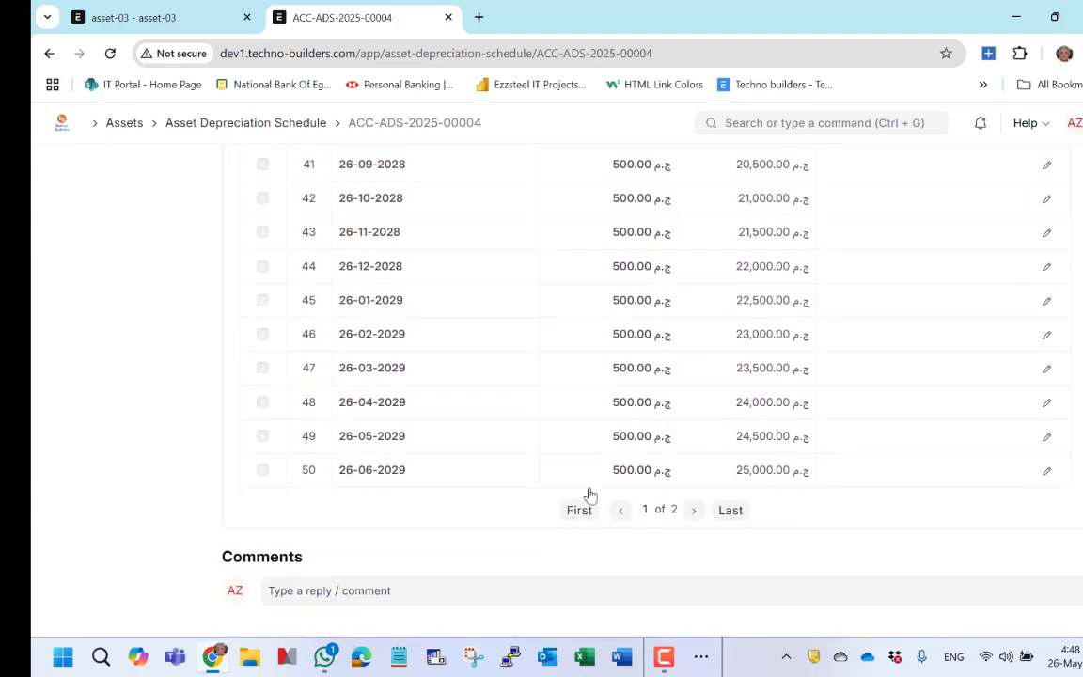
# Check the last page of asset-03's depreciation schedule and submit the schedule permanently.
pyautogui.click(696, 513)
pyautogui.scroll(2, 520, 488)
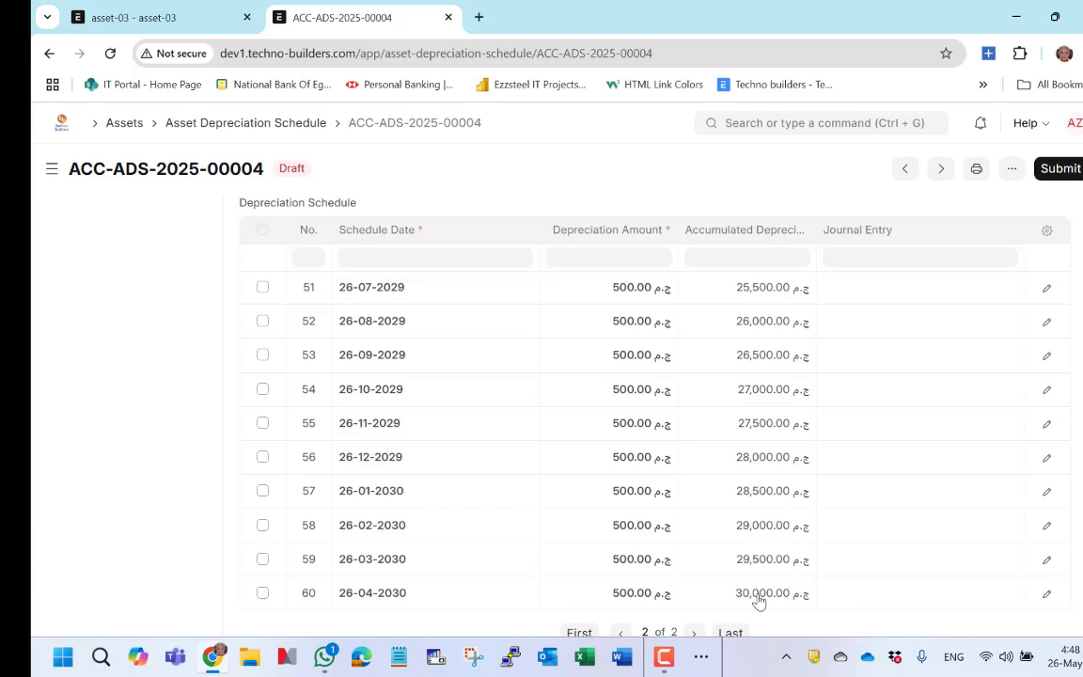
pyautogui.scroll(15, 758, 600)
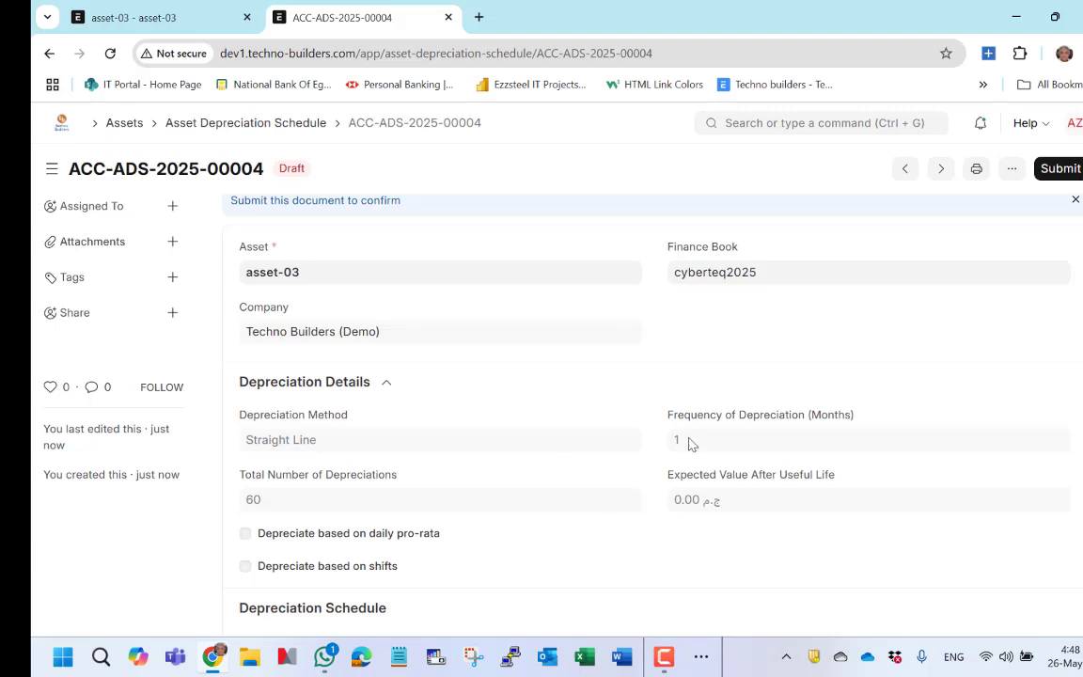
pyautogui.click(1057, 169)
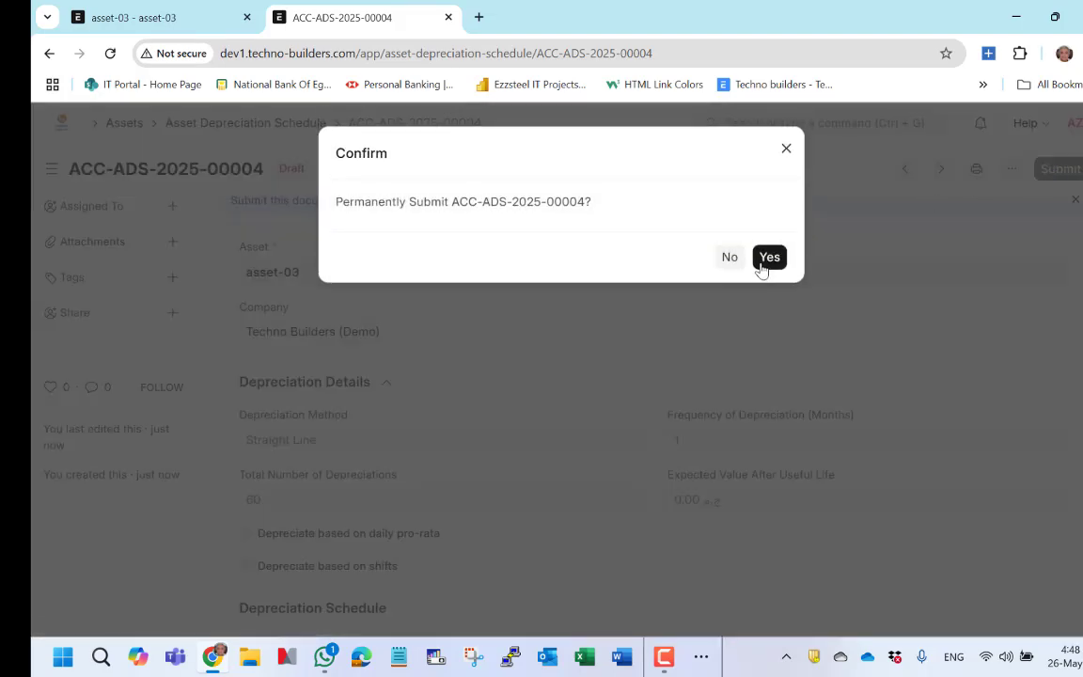
pyautogui.click(769, 255)
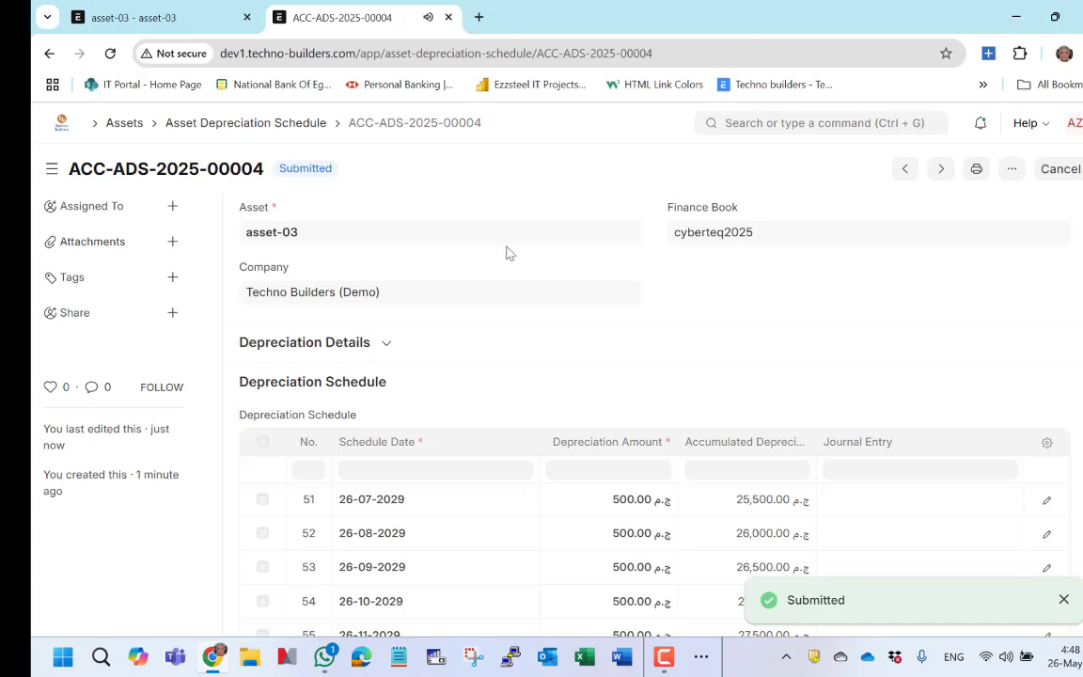
# Look over the rows of the submitted depreciation schedule and return to its first page.
pyautogui.scroll(-1, 632, 413)
pyautogui.scroll(-2, 633, 413)
pyautogui.scroll(2, 633, 414)
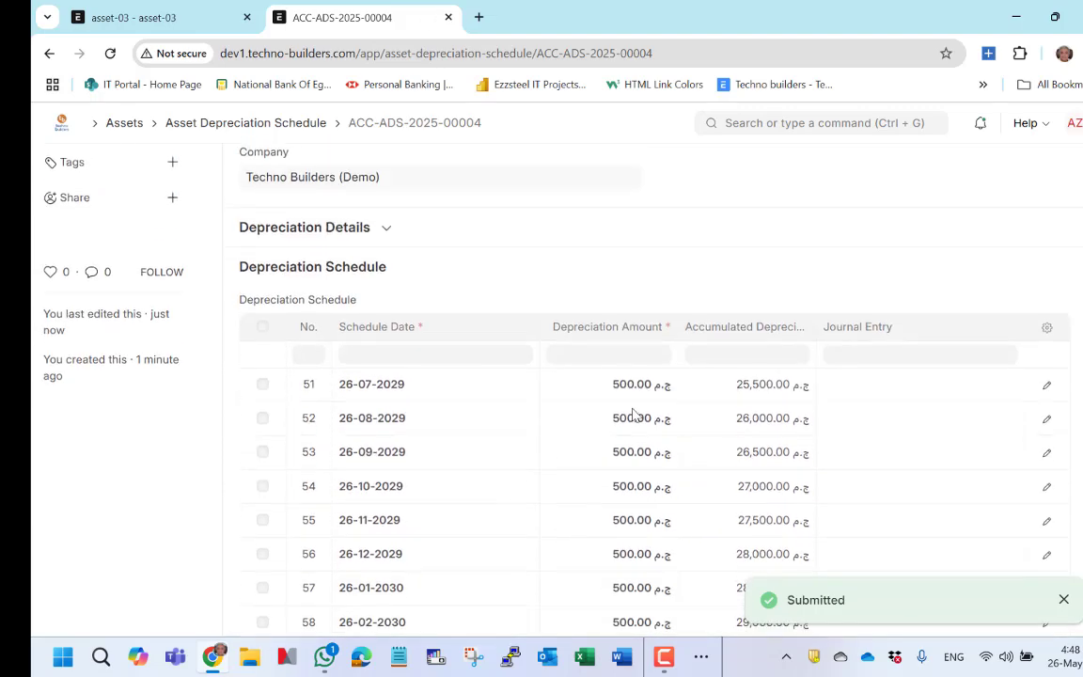
pyautogui.scroll(-2, 633, 413)
pyautogui.scroll(-2, 633, 414)
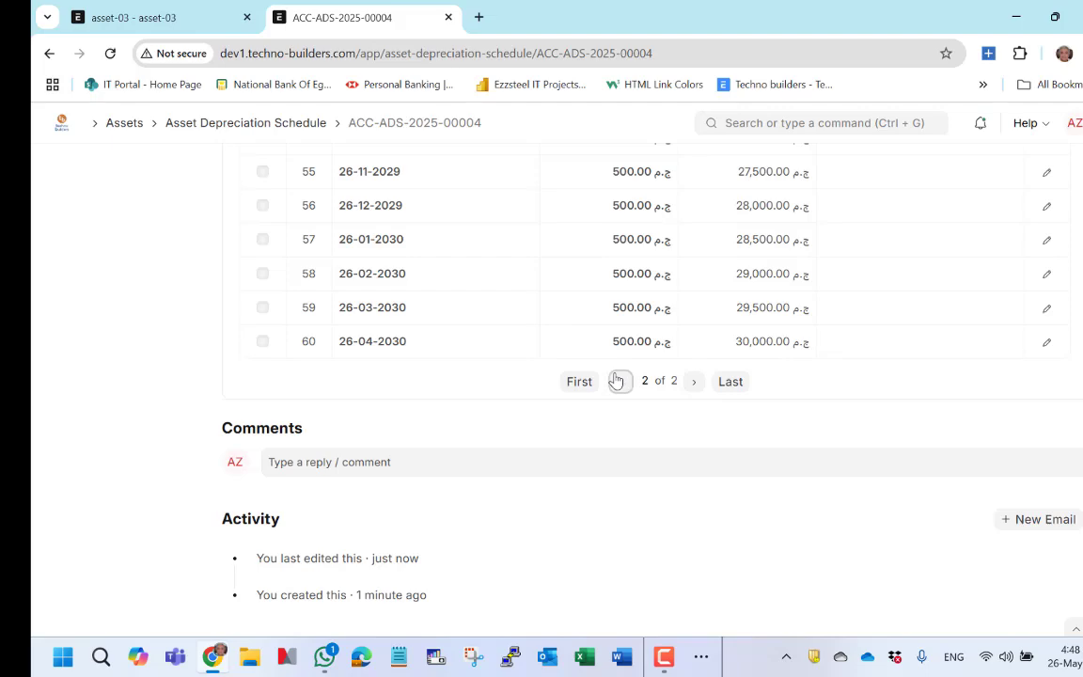
pyautogui.click(621, 382)
pyautogui.scroll(2, 534, 413)
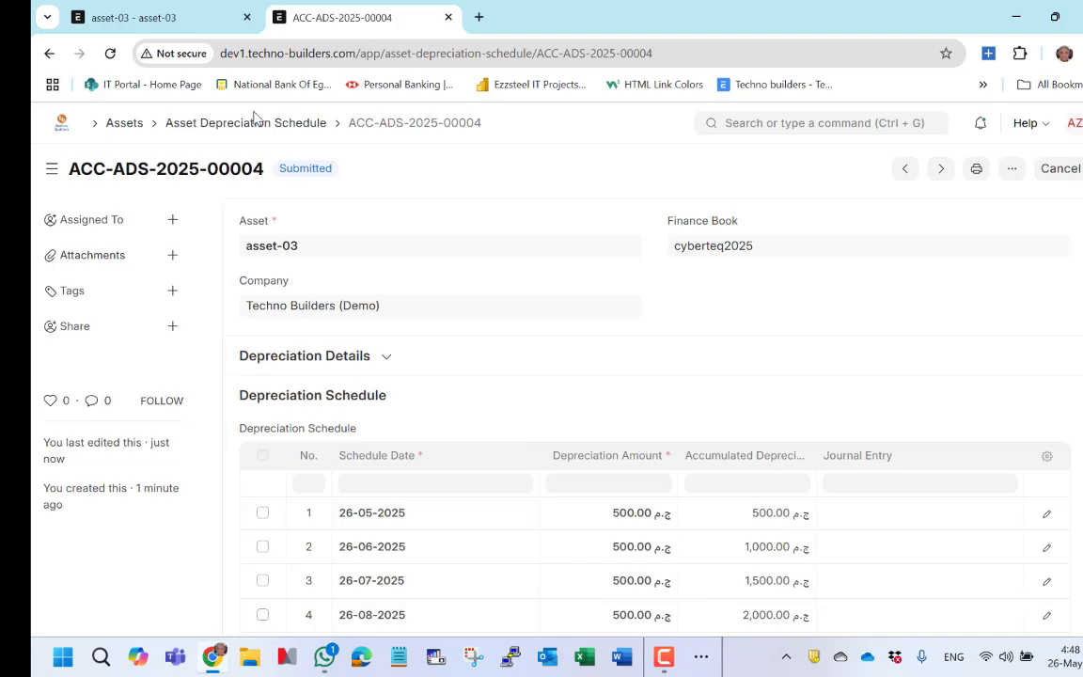
# Clear the Submitted status filter from the asset list and open the asset-03 record.
pyautogui.click(122, 125)
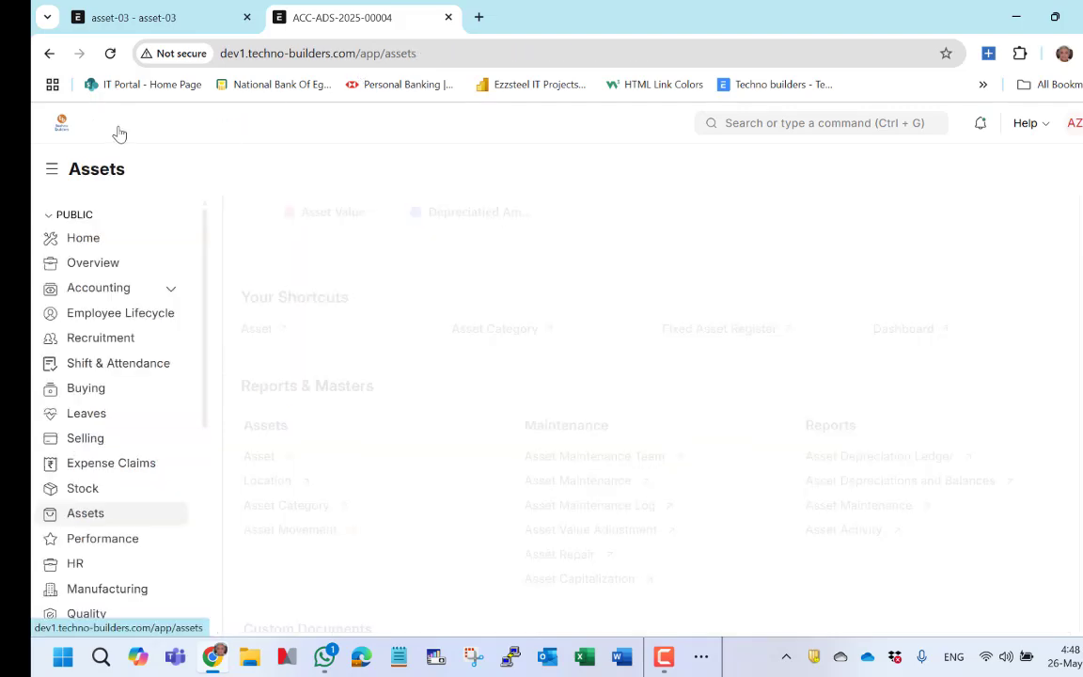
pyautogui.click(267, 459)
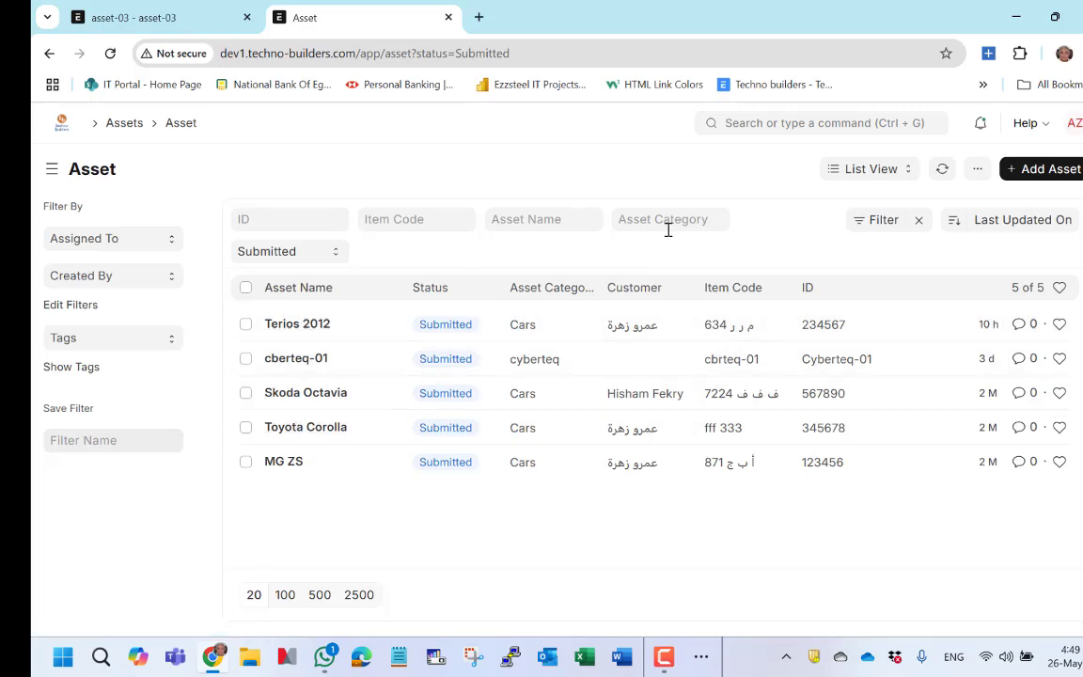
pyautogui.click(917, 219)
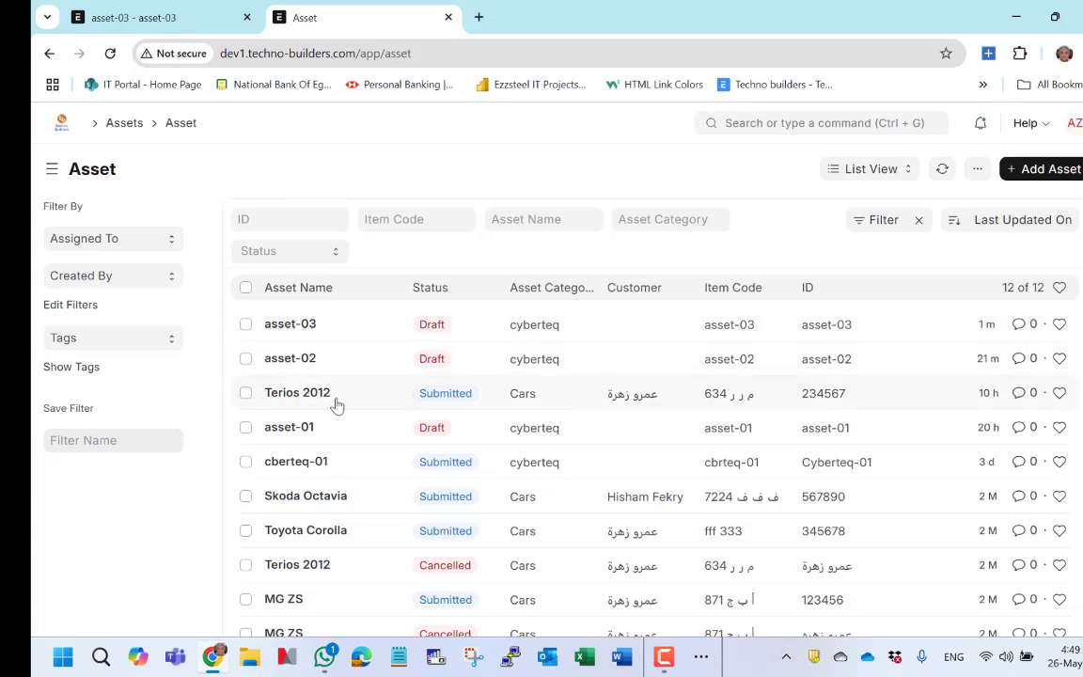
pyautogui.click(304, 326)
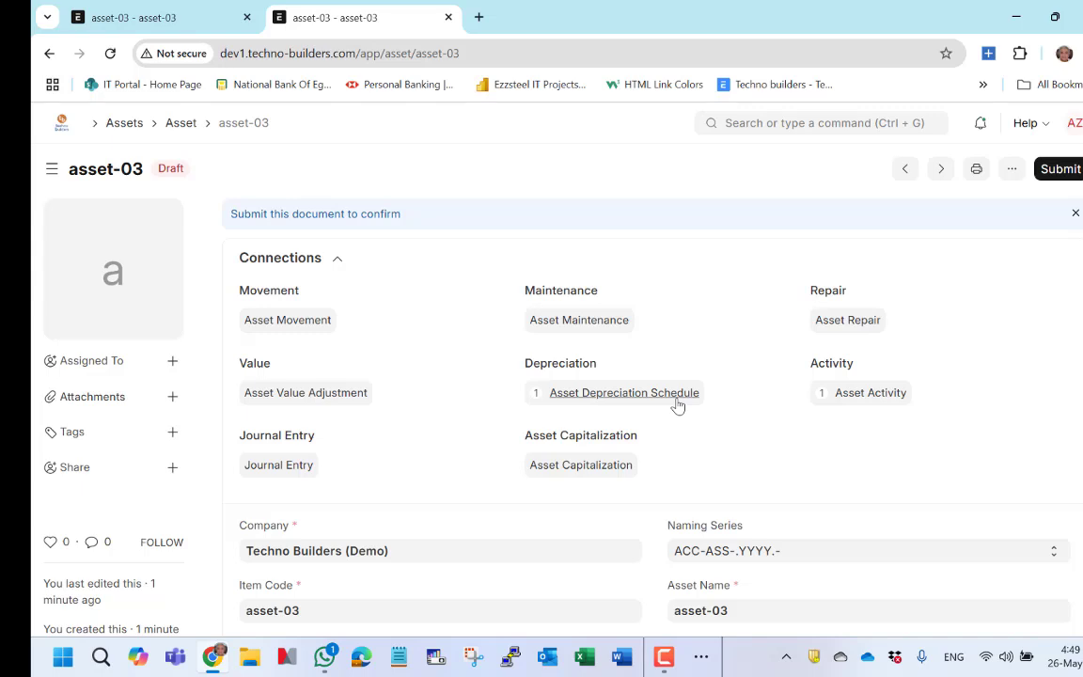
# Check asset-03's connections, purchase details and finance book row, and submit the asset permanently.
pyautogui.scroll(-1, 677, 405)
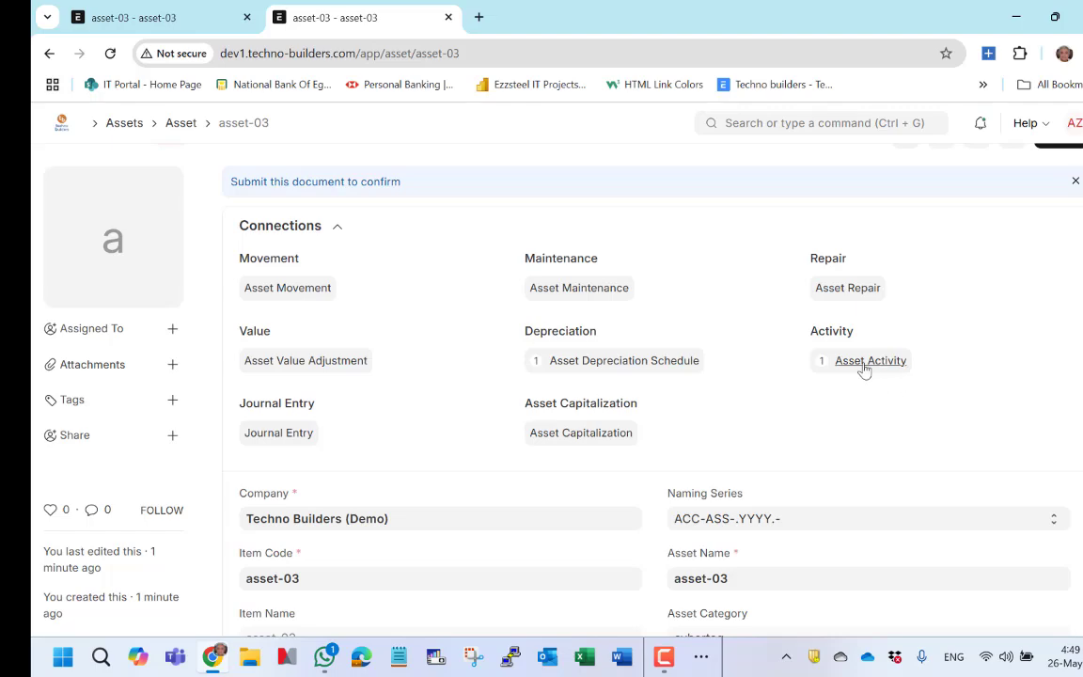
pyautogui.scroll(-3, 681, 415)
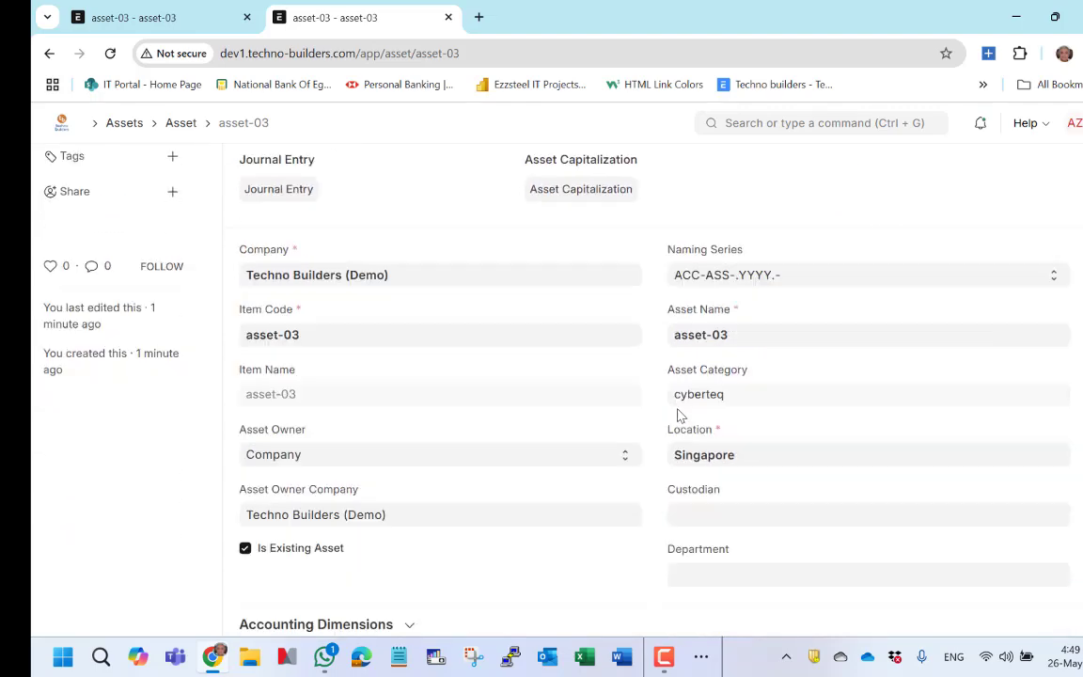
pyautogui.scroll(-5, 681, 415)
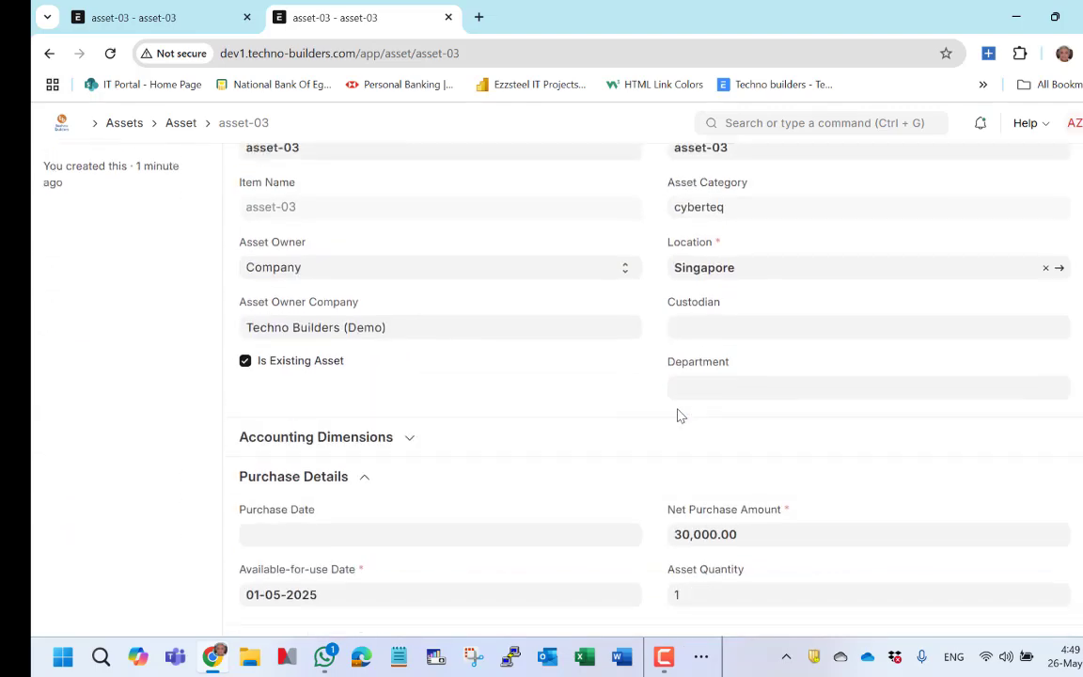
pyautogui.scroll(-3, 681, 416)
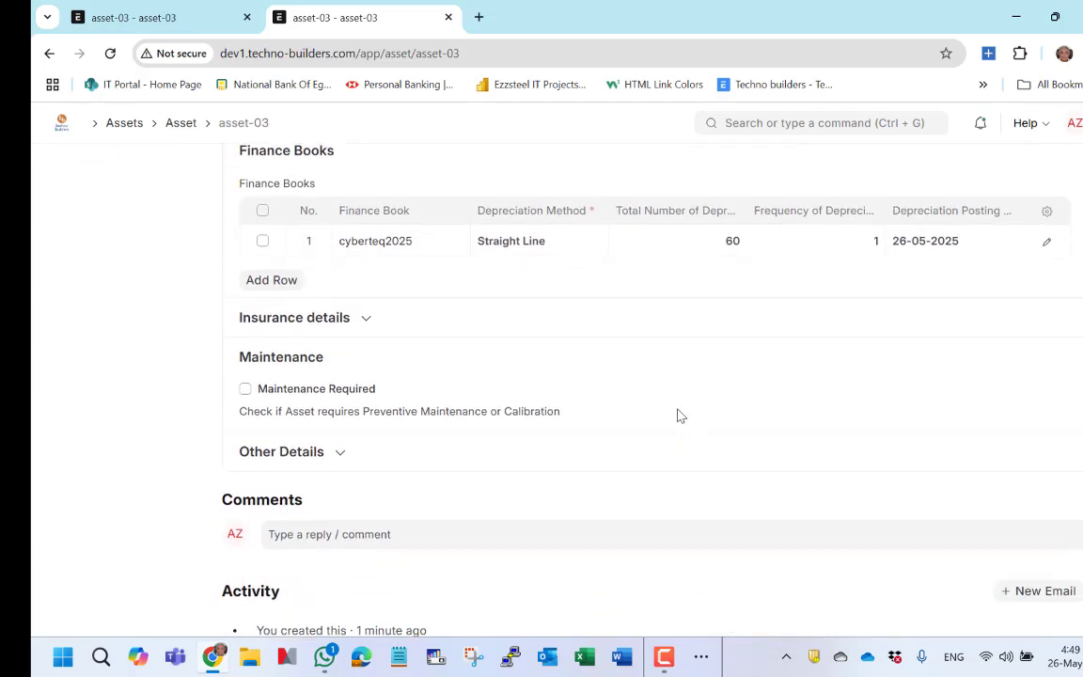
pyautogui.scroll(11, 681, 415)
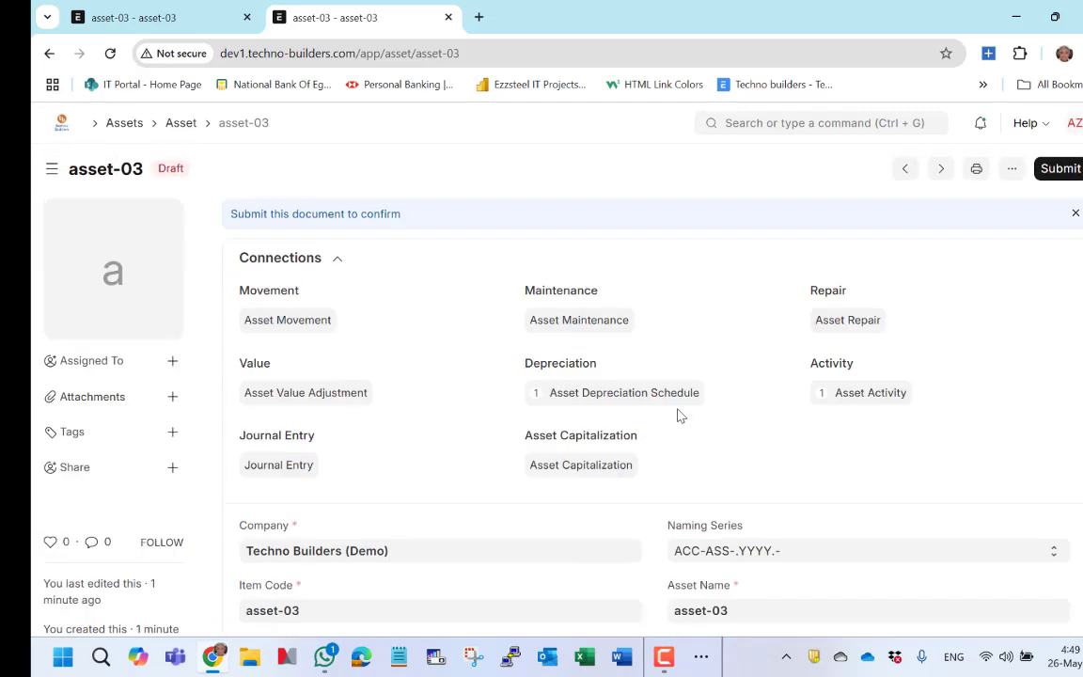
pyautogui.click(1053, 168)
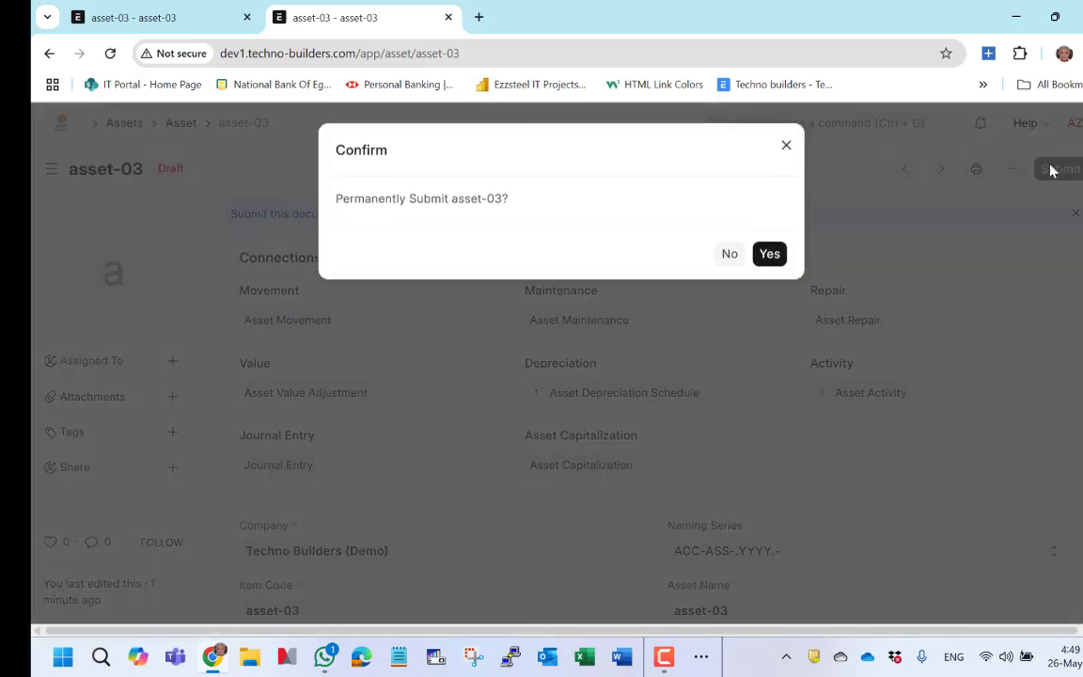
pyautogui.click(769, 257)
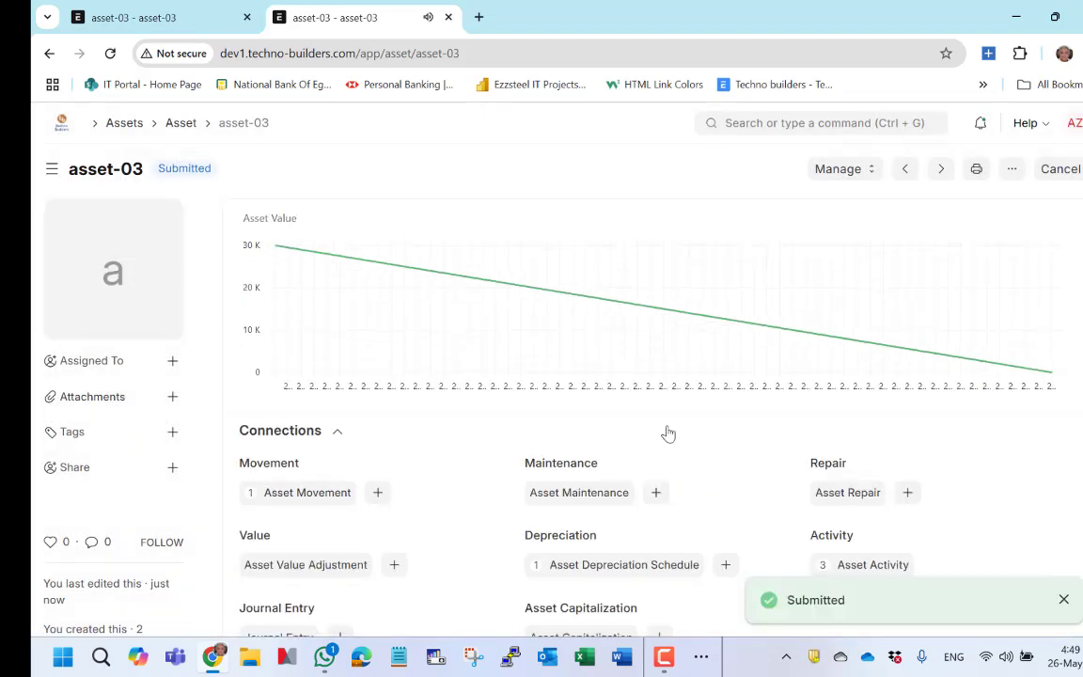
# Examine the submitted asset-03's value chart, connections, depreciation schedule and available management actions.
pyautogui.scroll(-1, 667, 432)
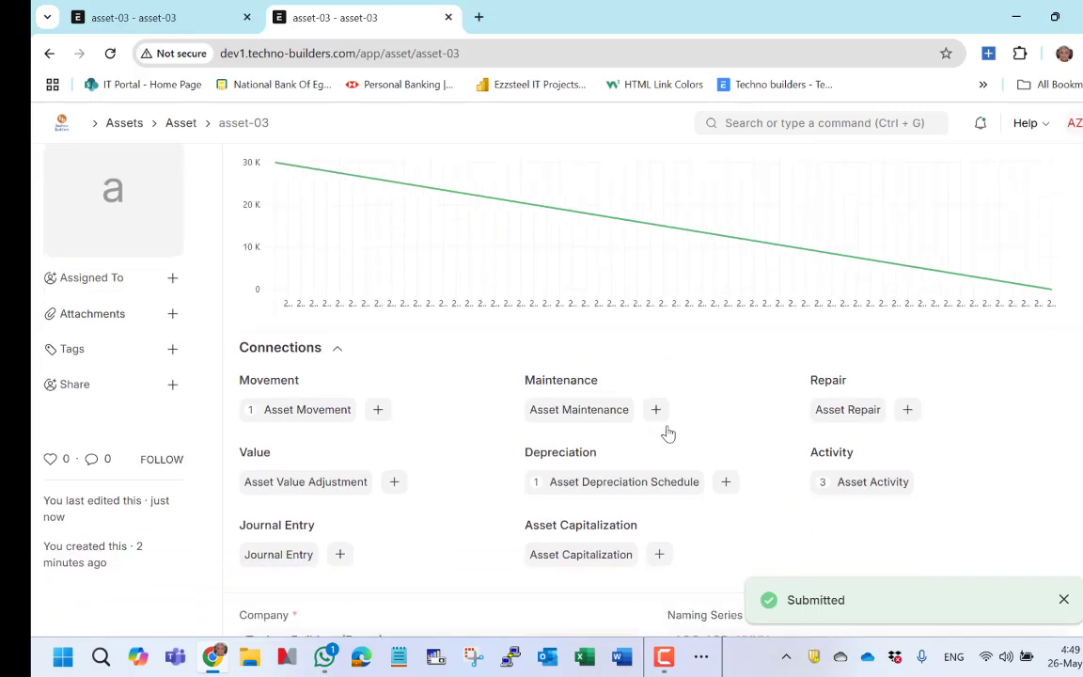
pyautogui.scroll(1, 668, 432)
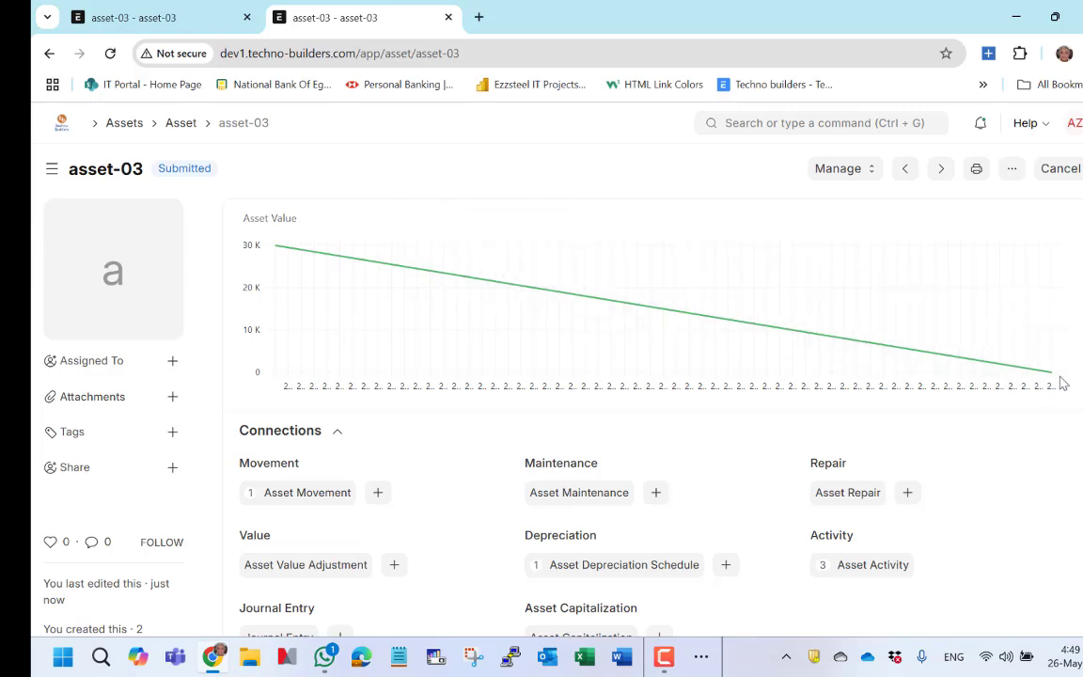
pyautogui.scroll(-2, 812, 465)
pyautogui.scroll(-8, 813, 464)
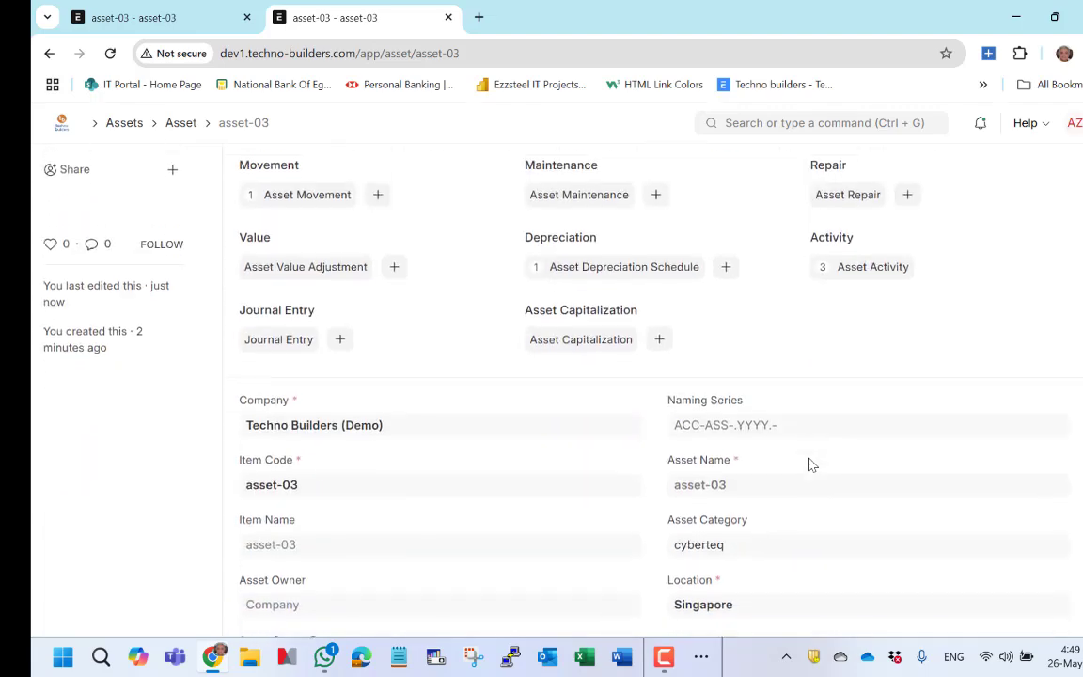
pyautogui.scroll(-5, 813, 465)
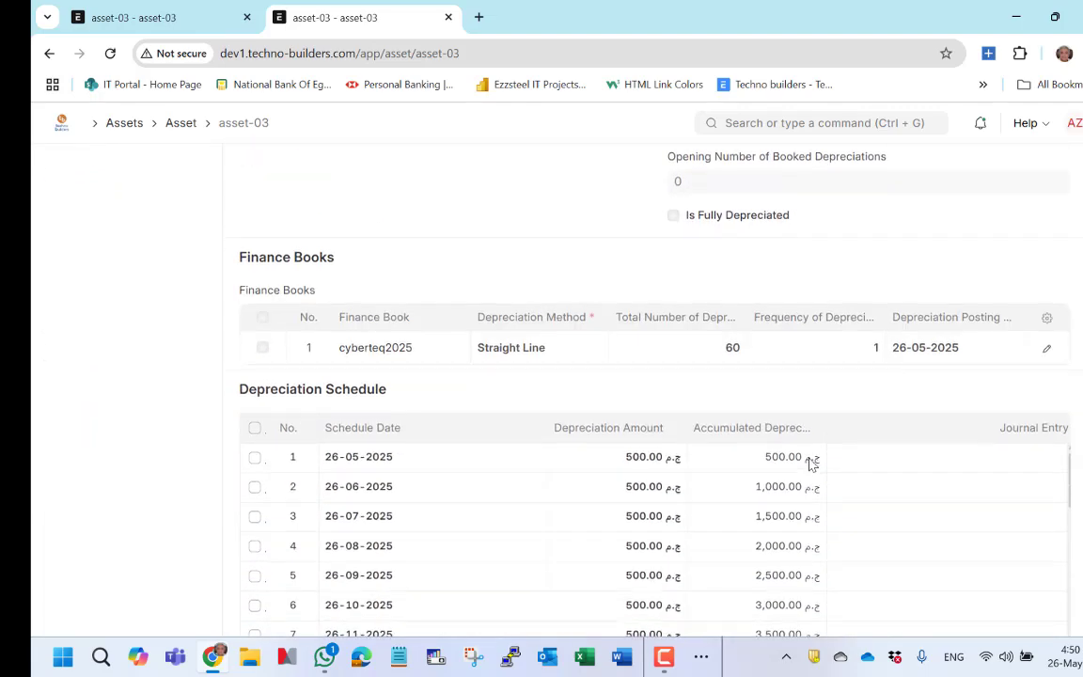
pyautogui.scroll(-1, 813, 461)
pyautogui.scroll(4, 812, 463)
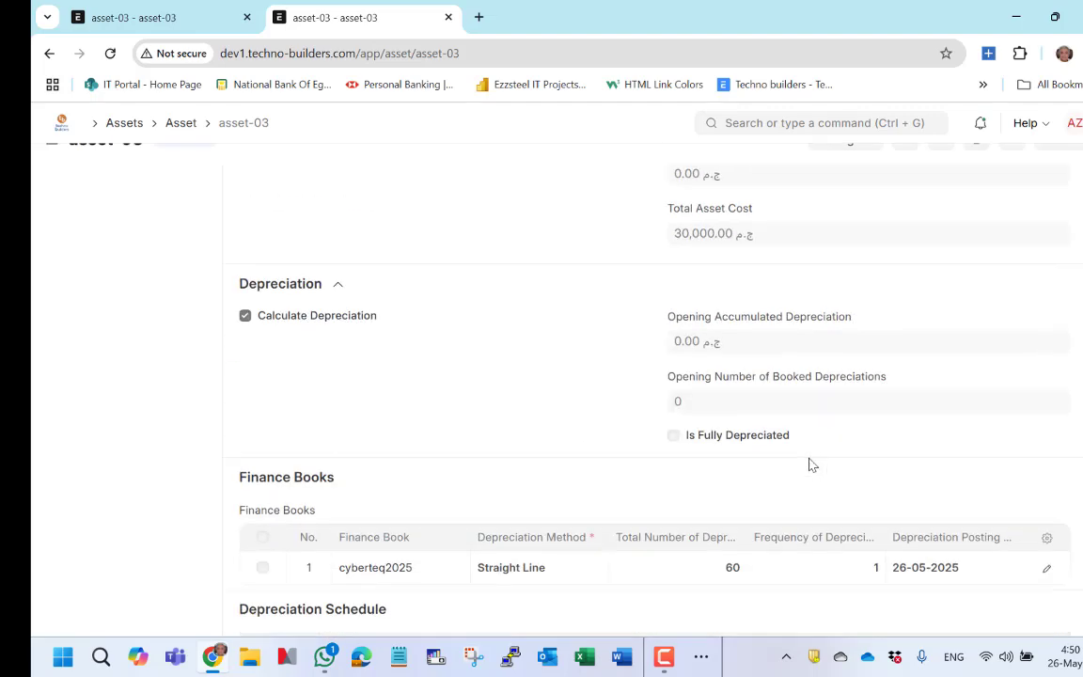
pyautogui.scroll(7, 812, 464)
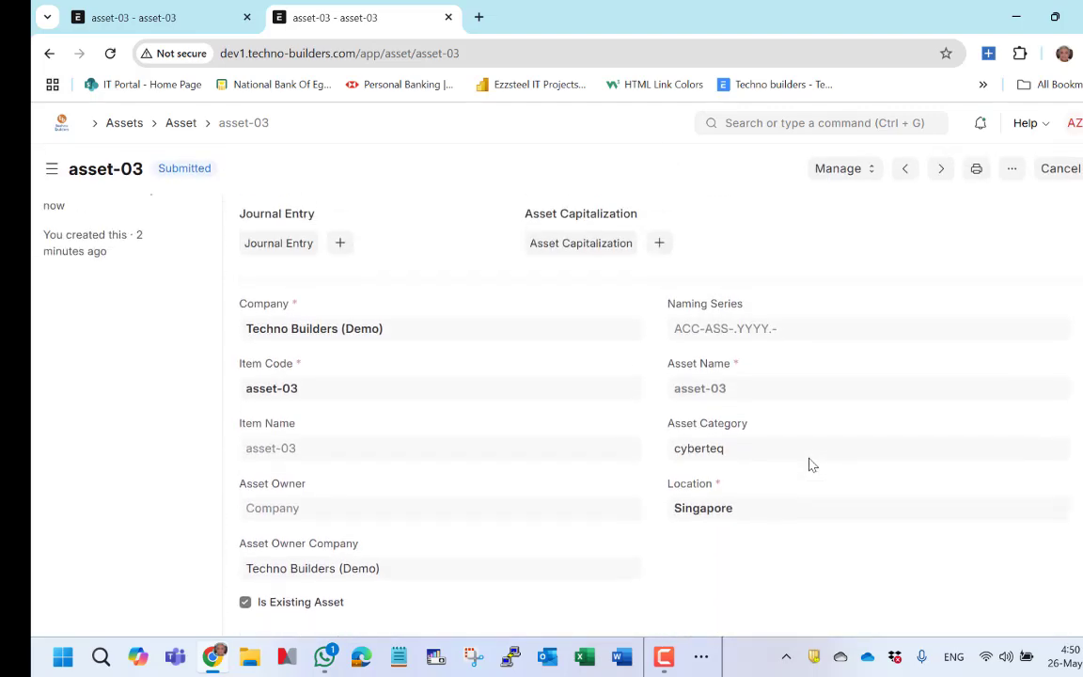
pyautogui.scroll(5, 821, 267)
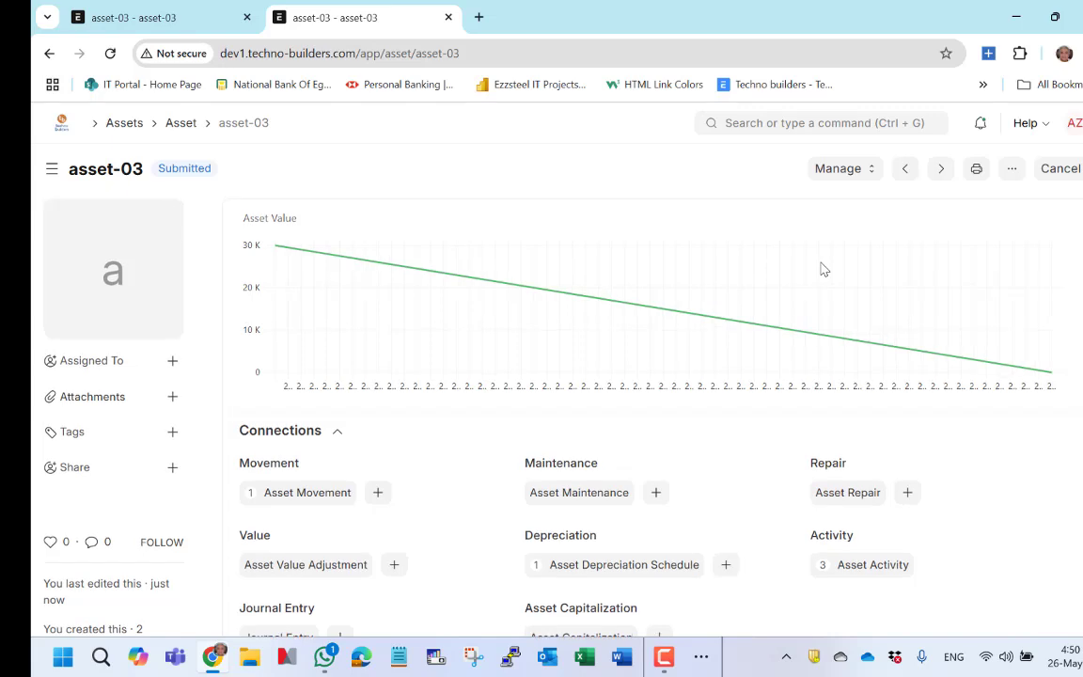
pyautogui.click(867, 169)
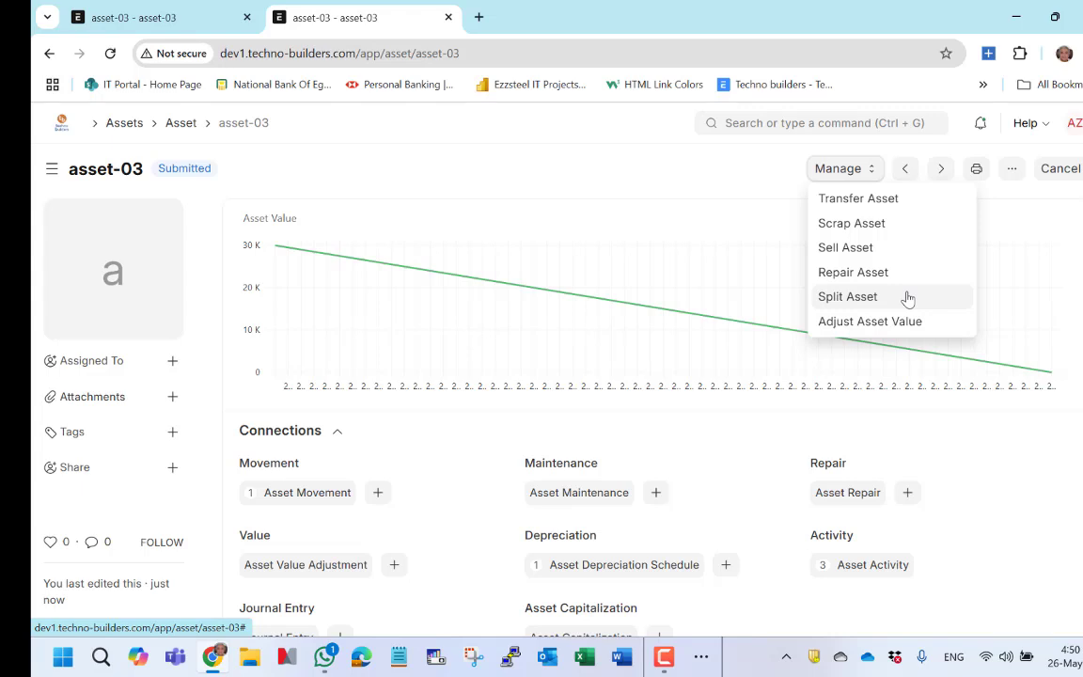
pyautogui.click(723, 185)
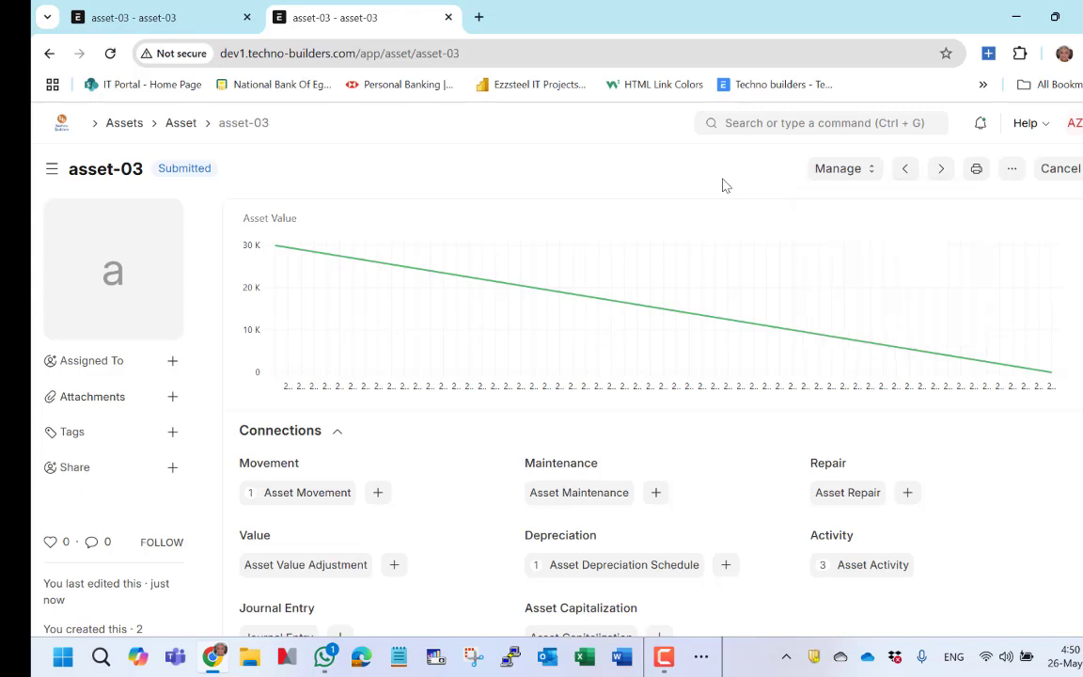
# Open each activity record logged for asset-03 to read its subject, and return to the asset-03 item record.
pyautogui.scroll(-2, 873, 293)
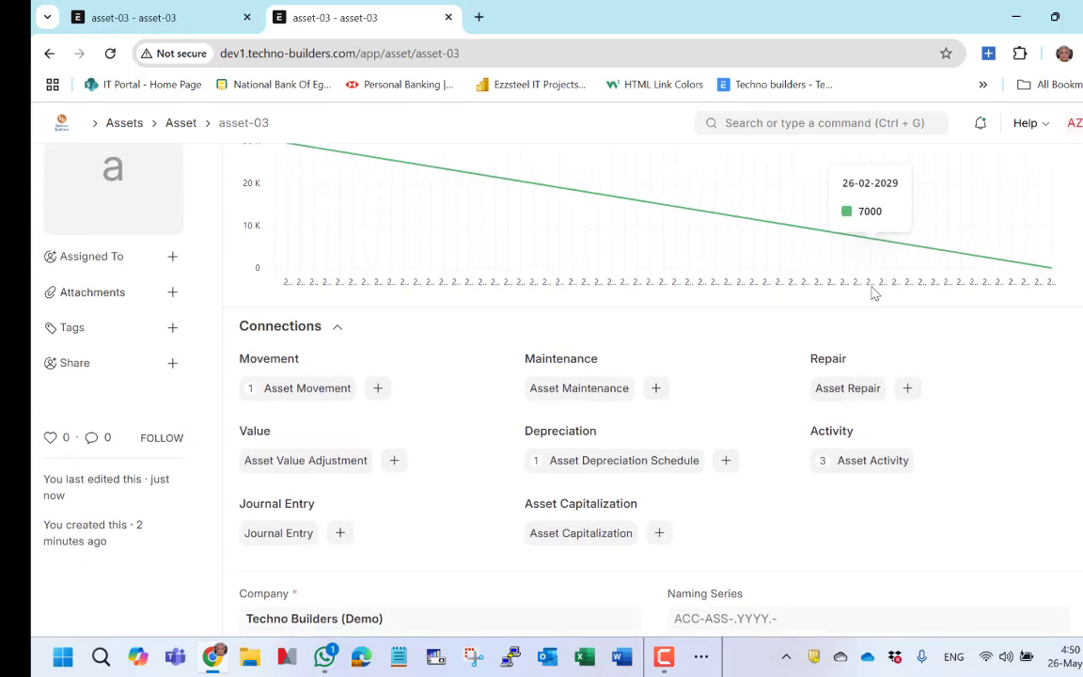
pyautogui.click(870, 461)
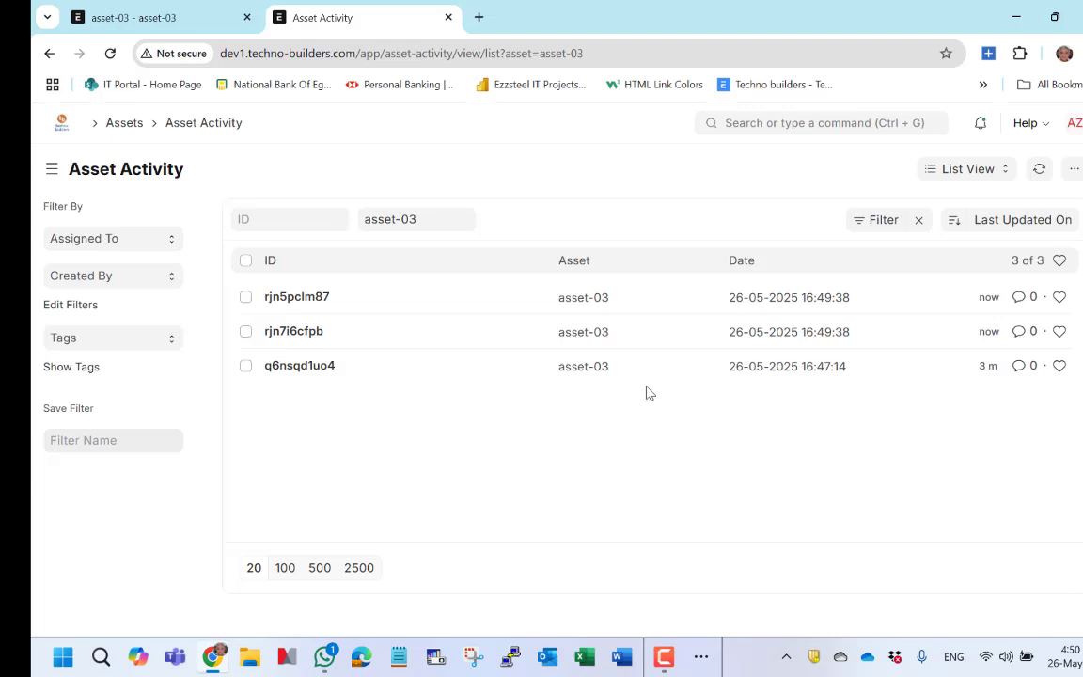
pyautogui.click(291, 366)
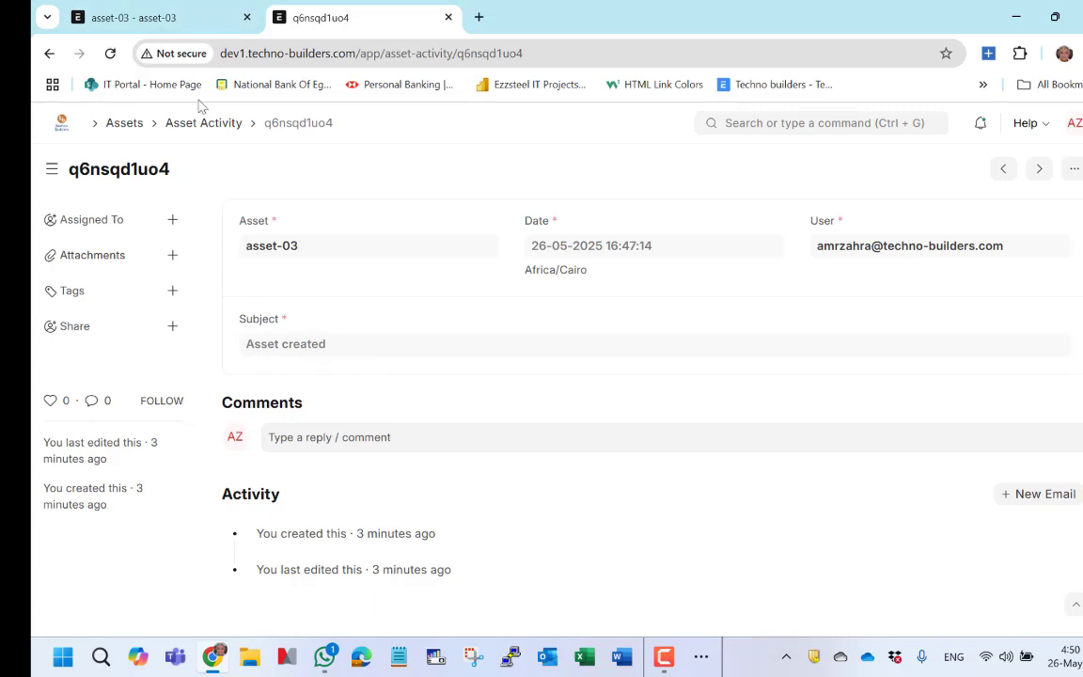
pyautogui.click(205, 131)
pyautogui.click(293, 333)
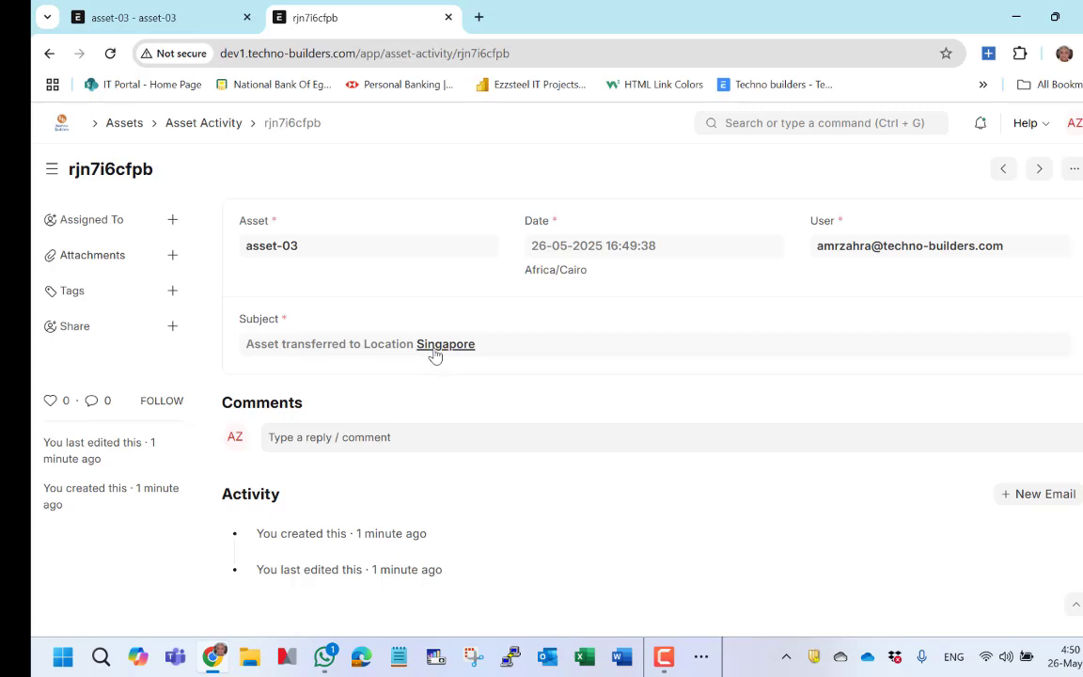
pyautogui.click(201, 125)
pyautogui.click(303, 299)
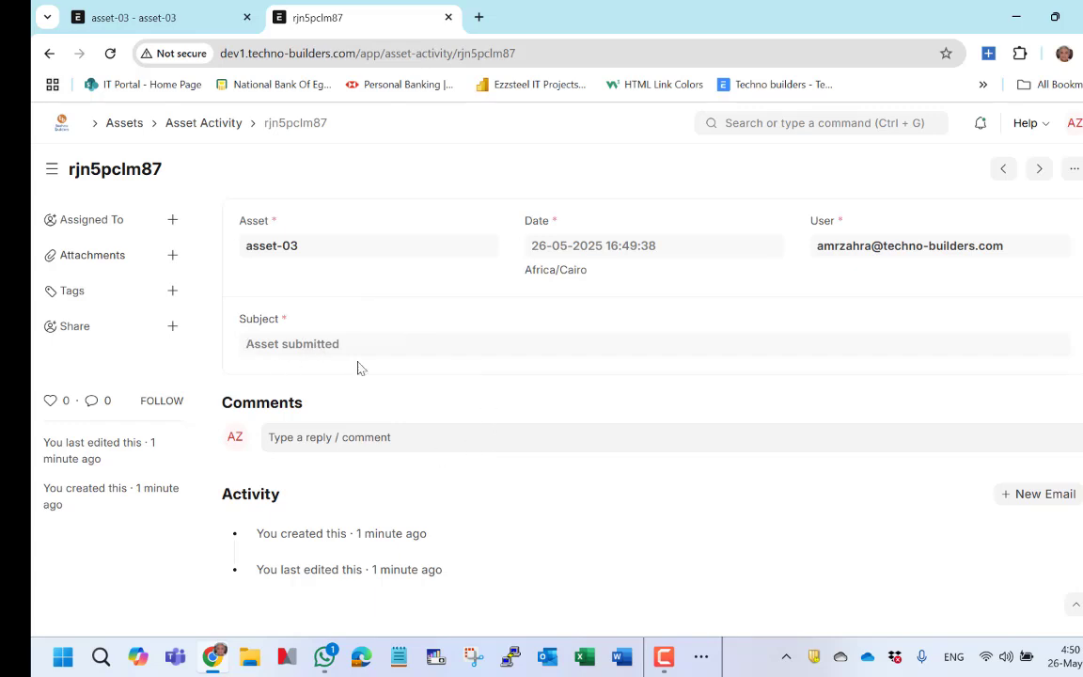
pyautogui.click(194, 123)
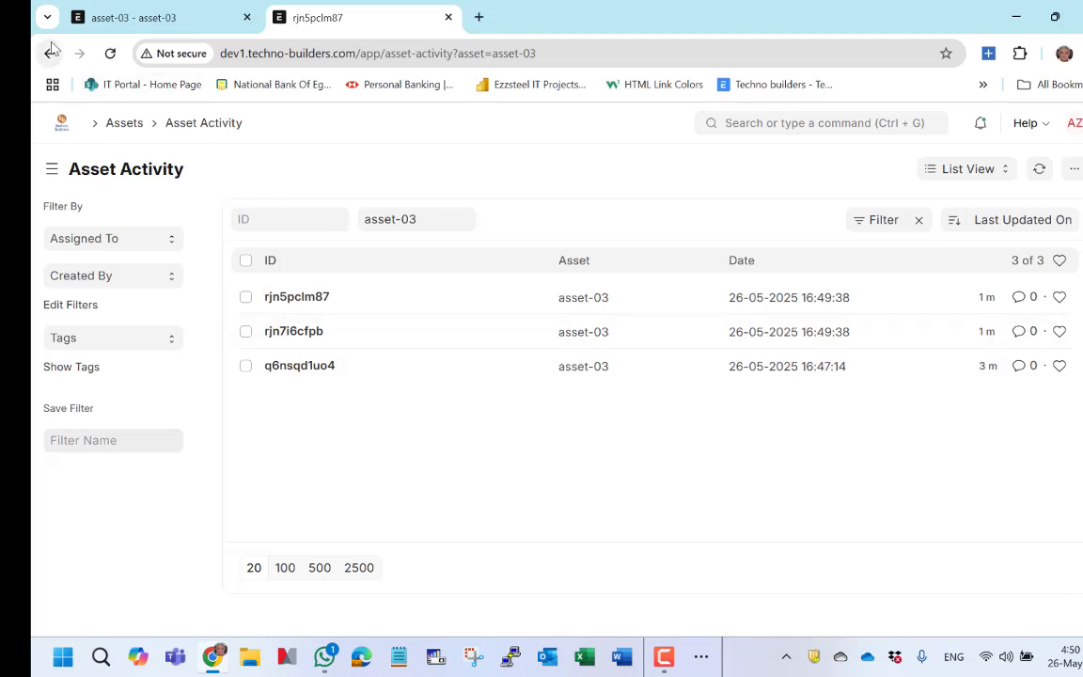
pyautogui.click(108, 19)
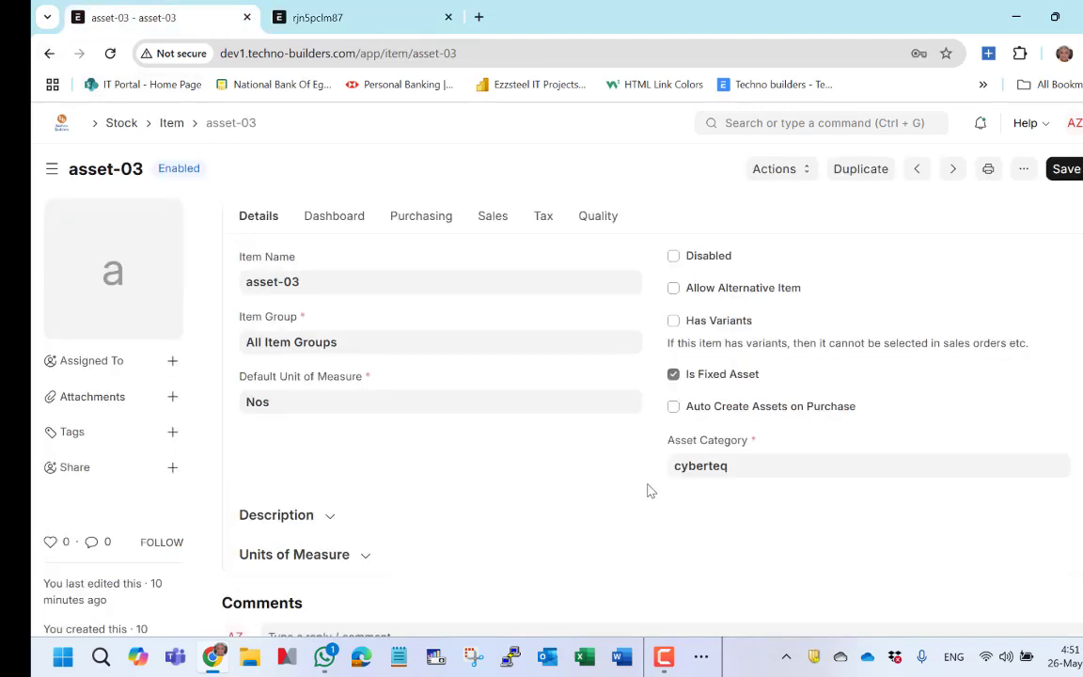